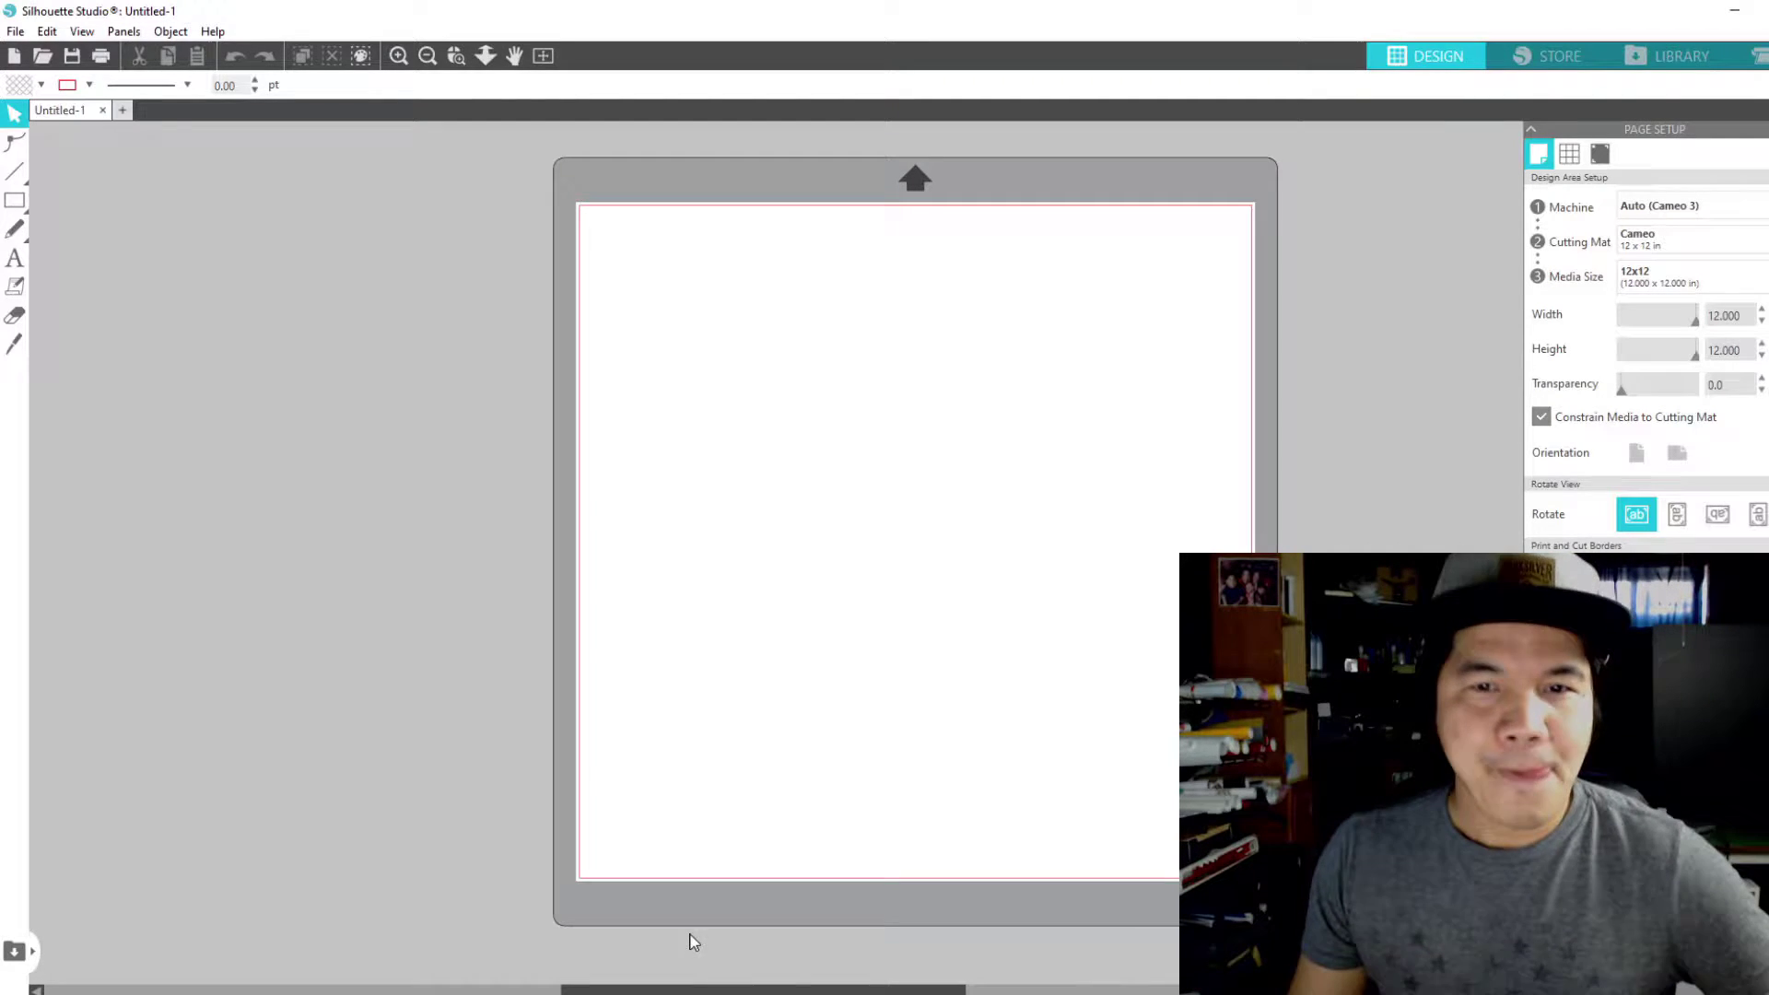
Open the 1-14496_adidas-logos-design-adidas-logo-transparent-background image from SHIRT DESIGN onto the 12 x 12 mat
{"action": "left_click", "coordinate": [17, 35]}
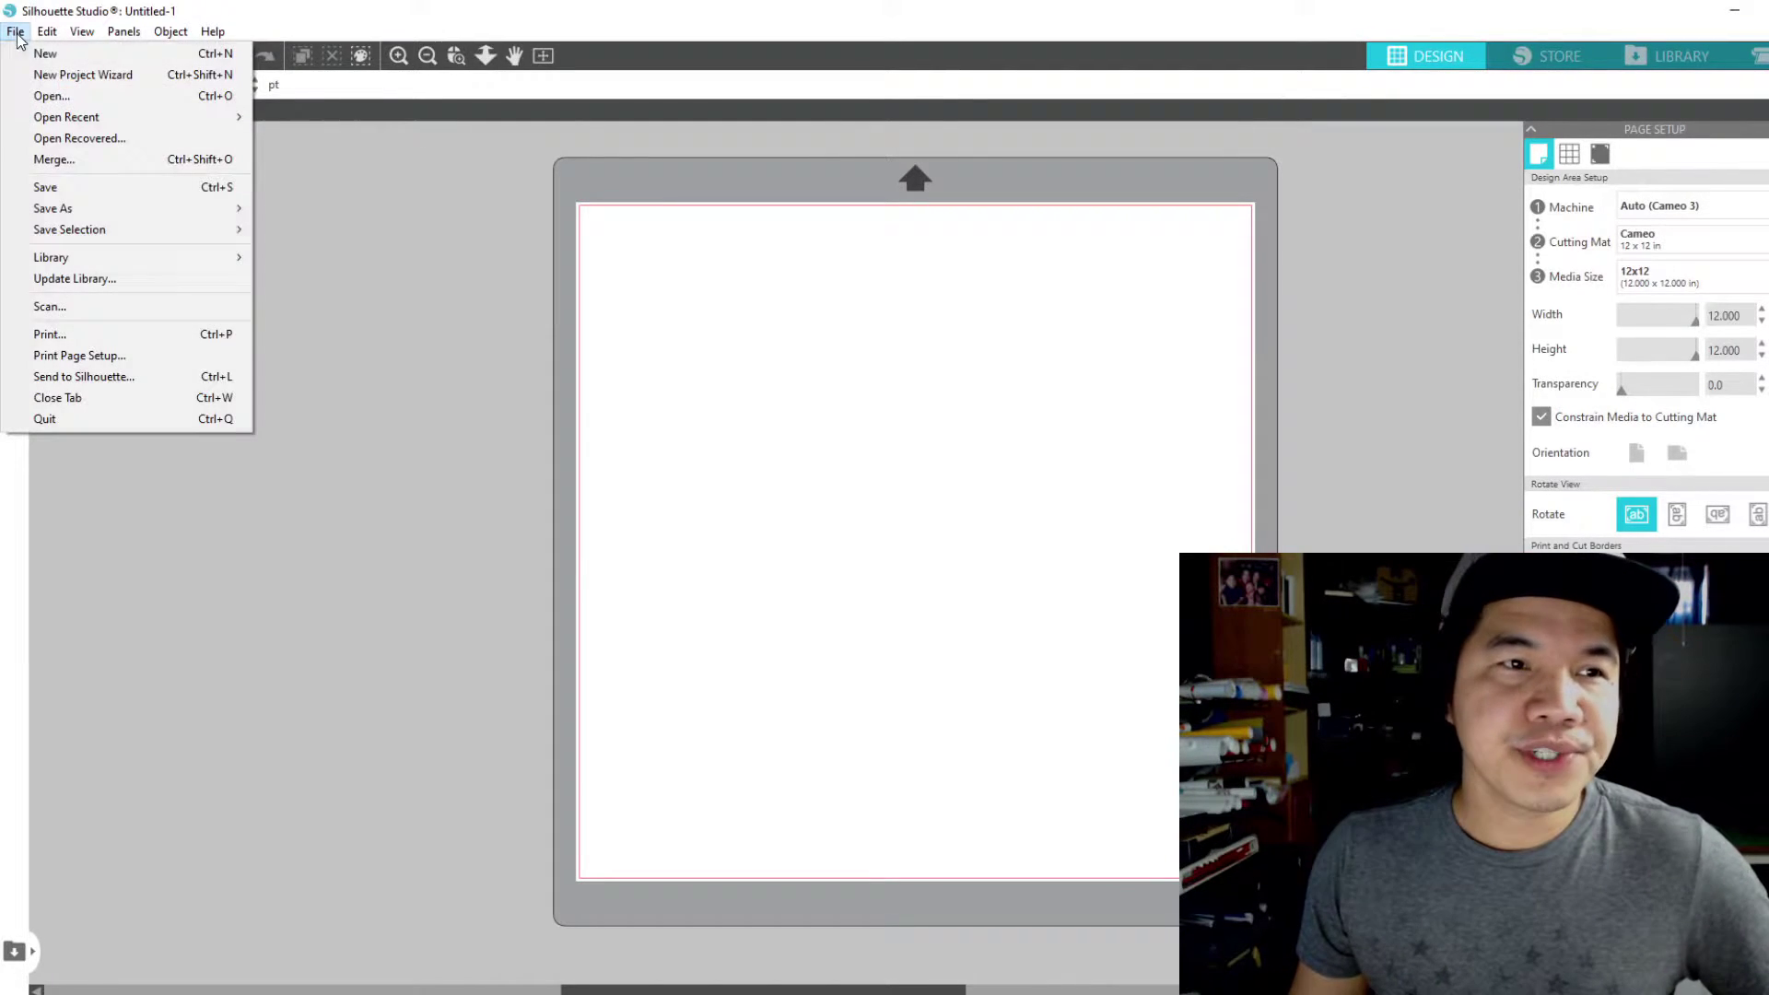
{"action": "left_click", "coordinate": [28, 103]}
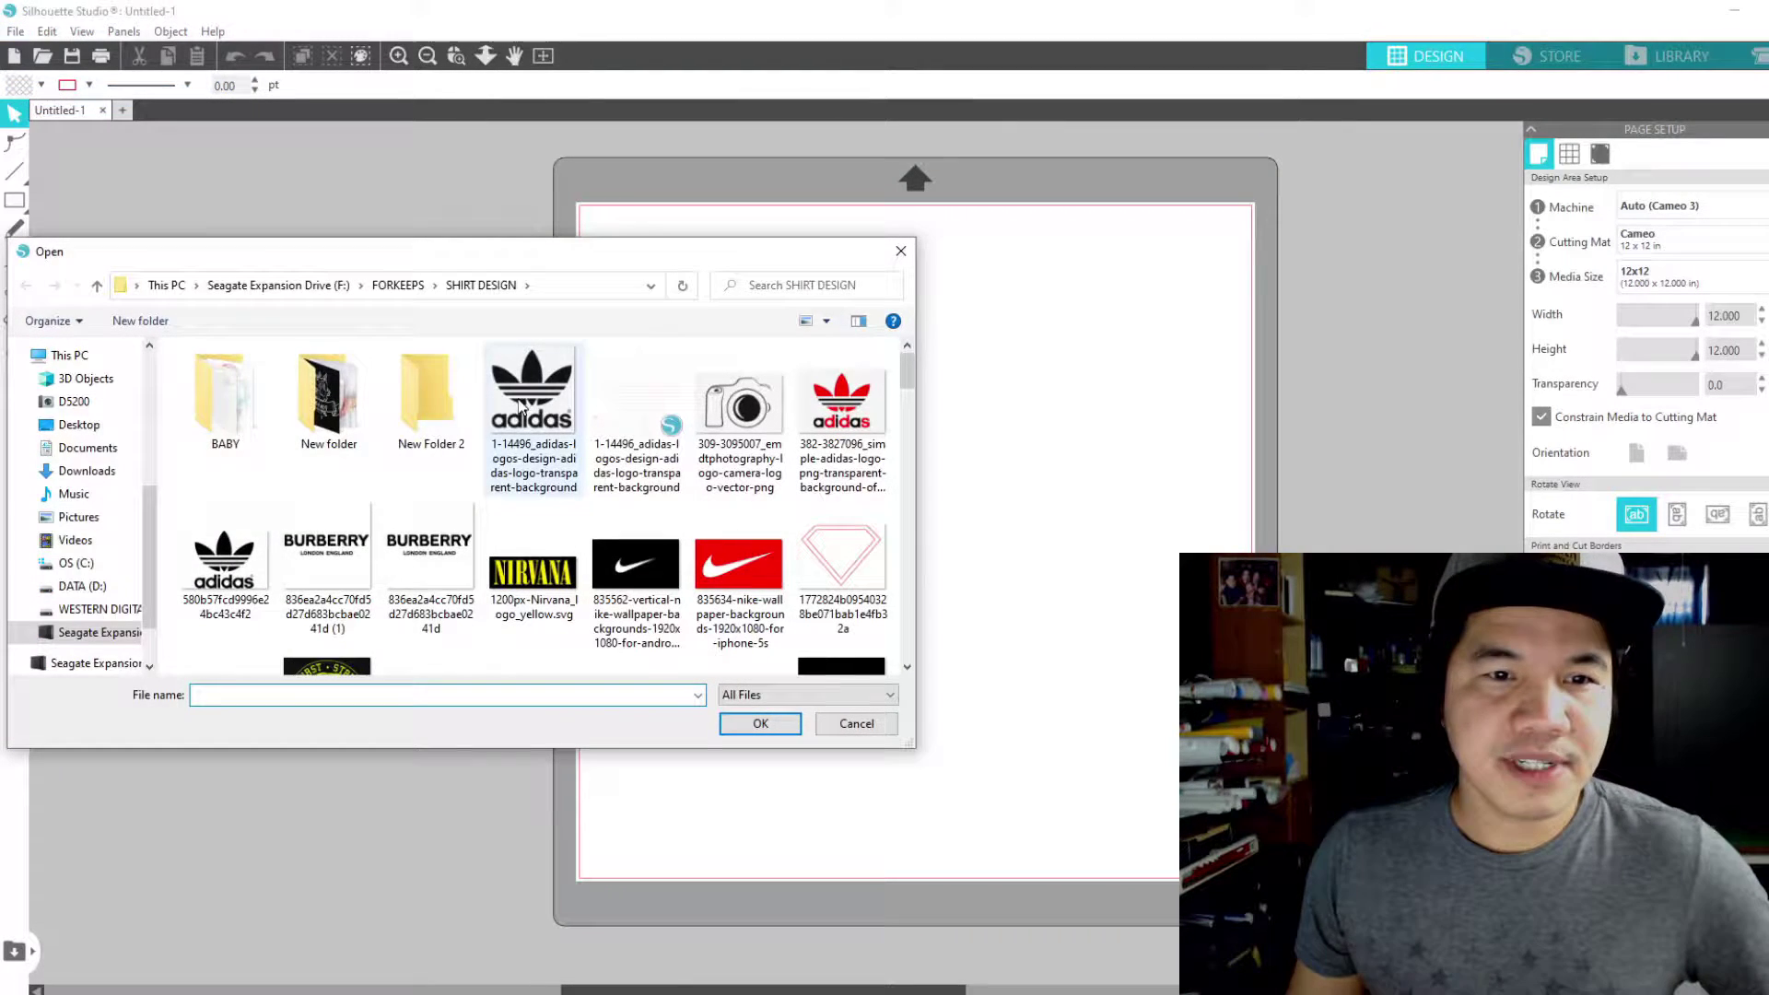
{"action": "left_click", "coordinate": [521, 405]}
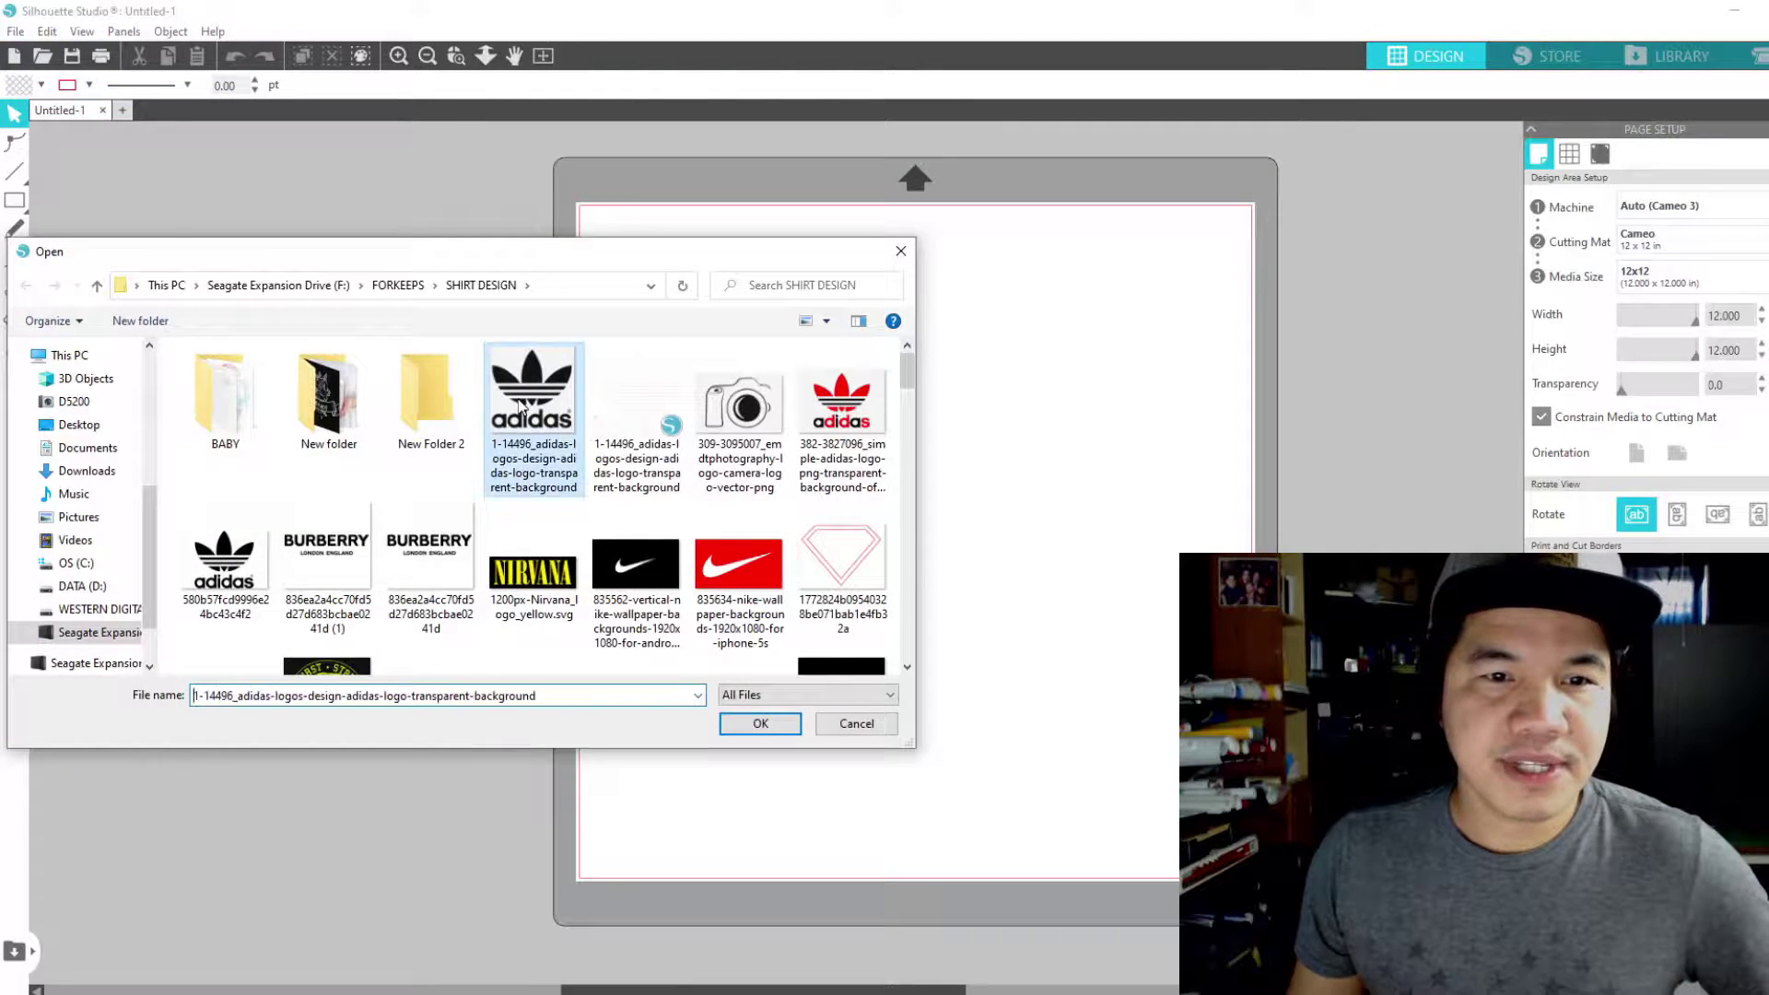
{"action": "left_click", "coordinate": [774, 725]}
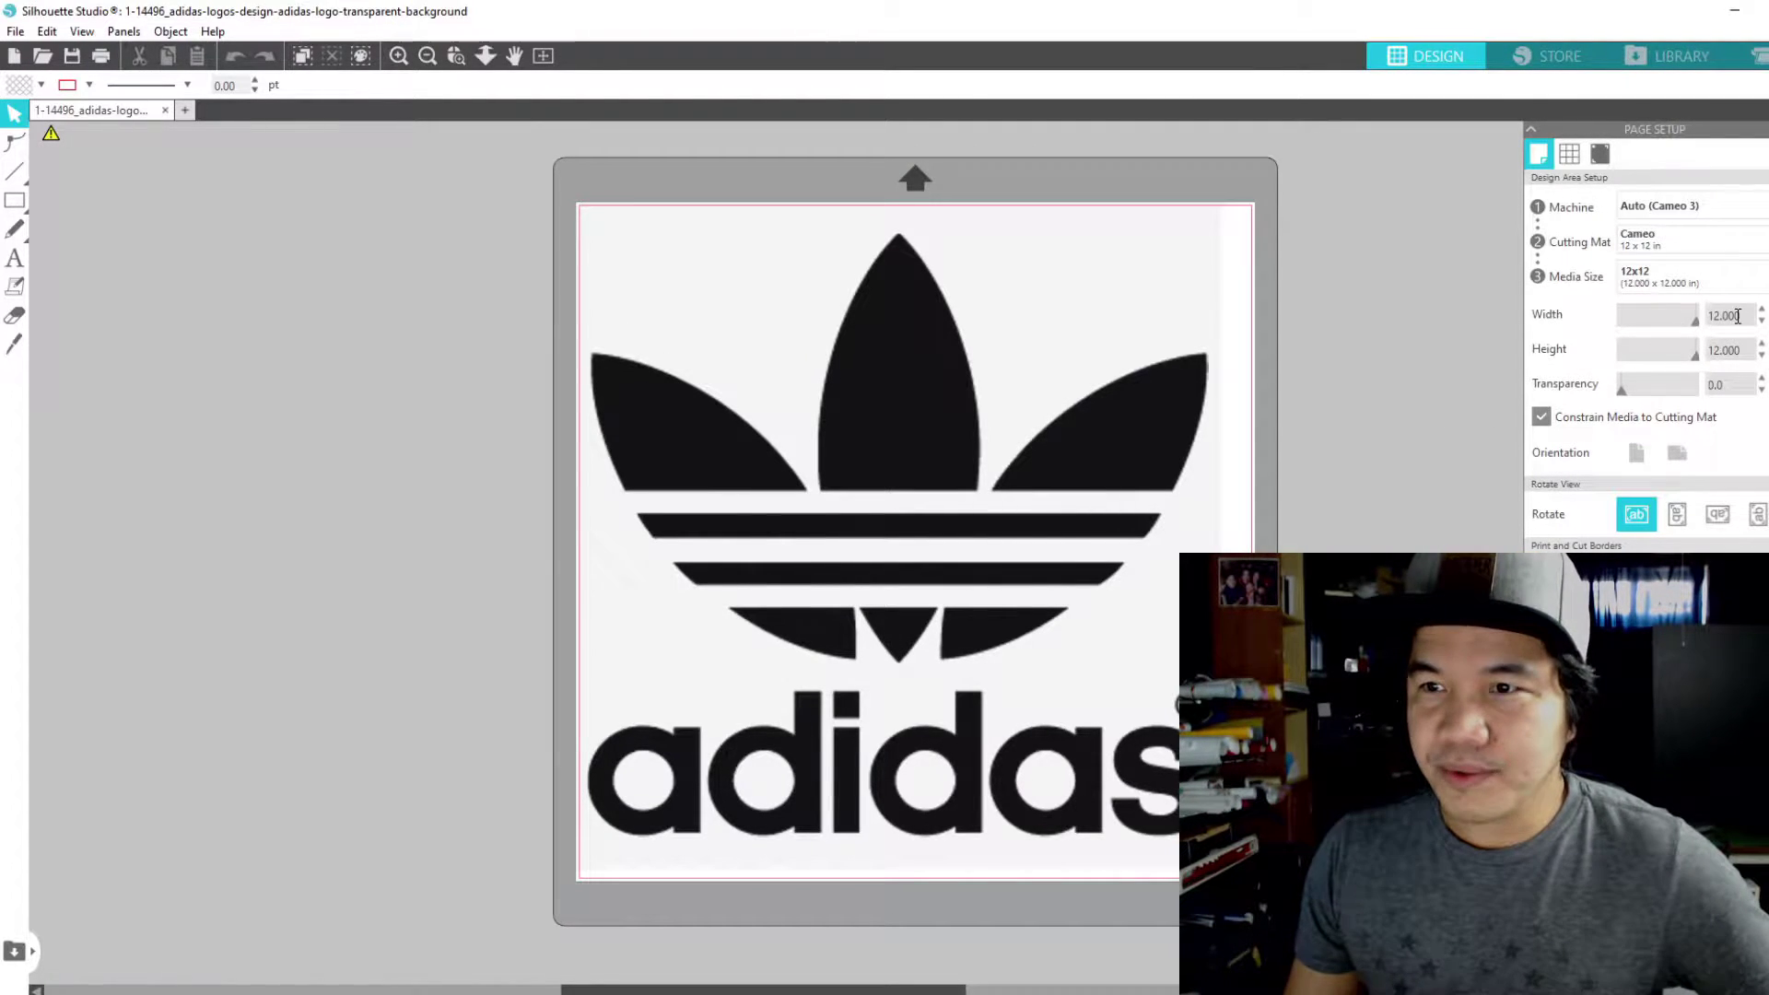
Leave the media size and machine settings unchanged, and nudge the logo to X 0.323, Y 0.170 in
{"action": "key", "text": "Tab"}
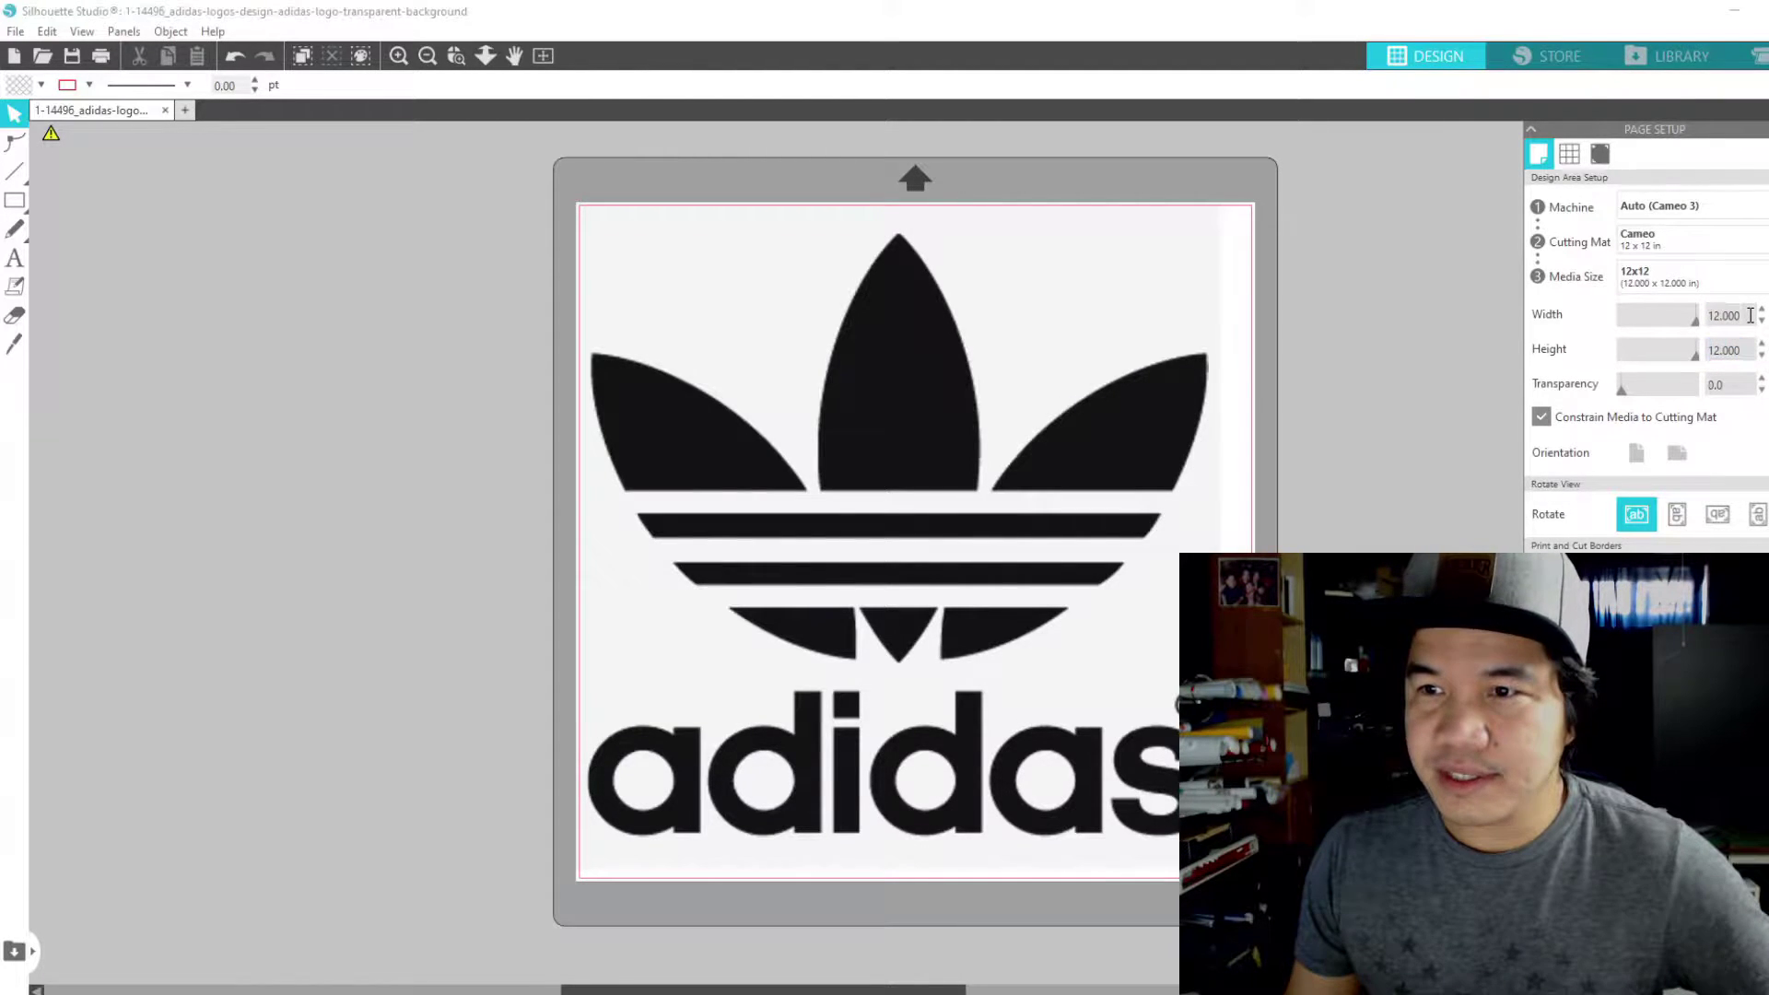
{"action": "left_click_drag", "start_coordinate": [1694, 320], "coordinate": [1689, 323]}
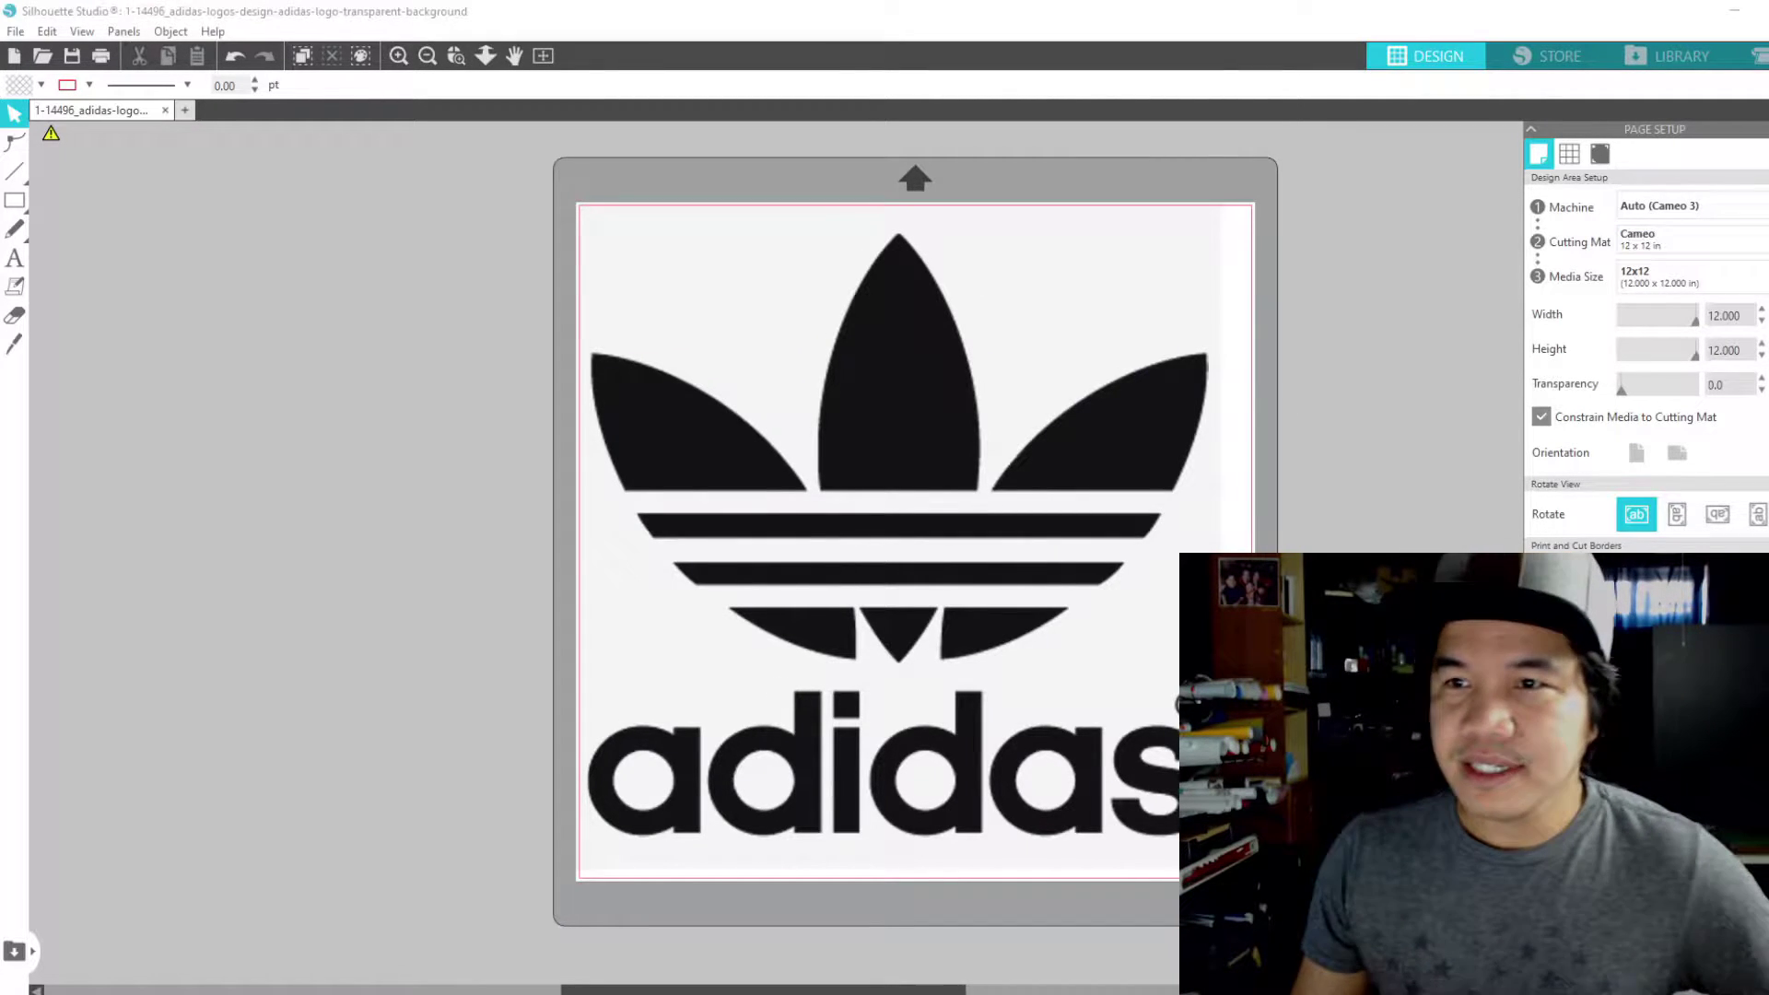
{"action": "left_click", "coordinate": [1756, 219]}
{"action": "left_click", "coordinate": [1677, 231]}
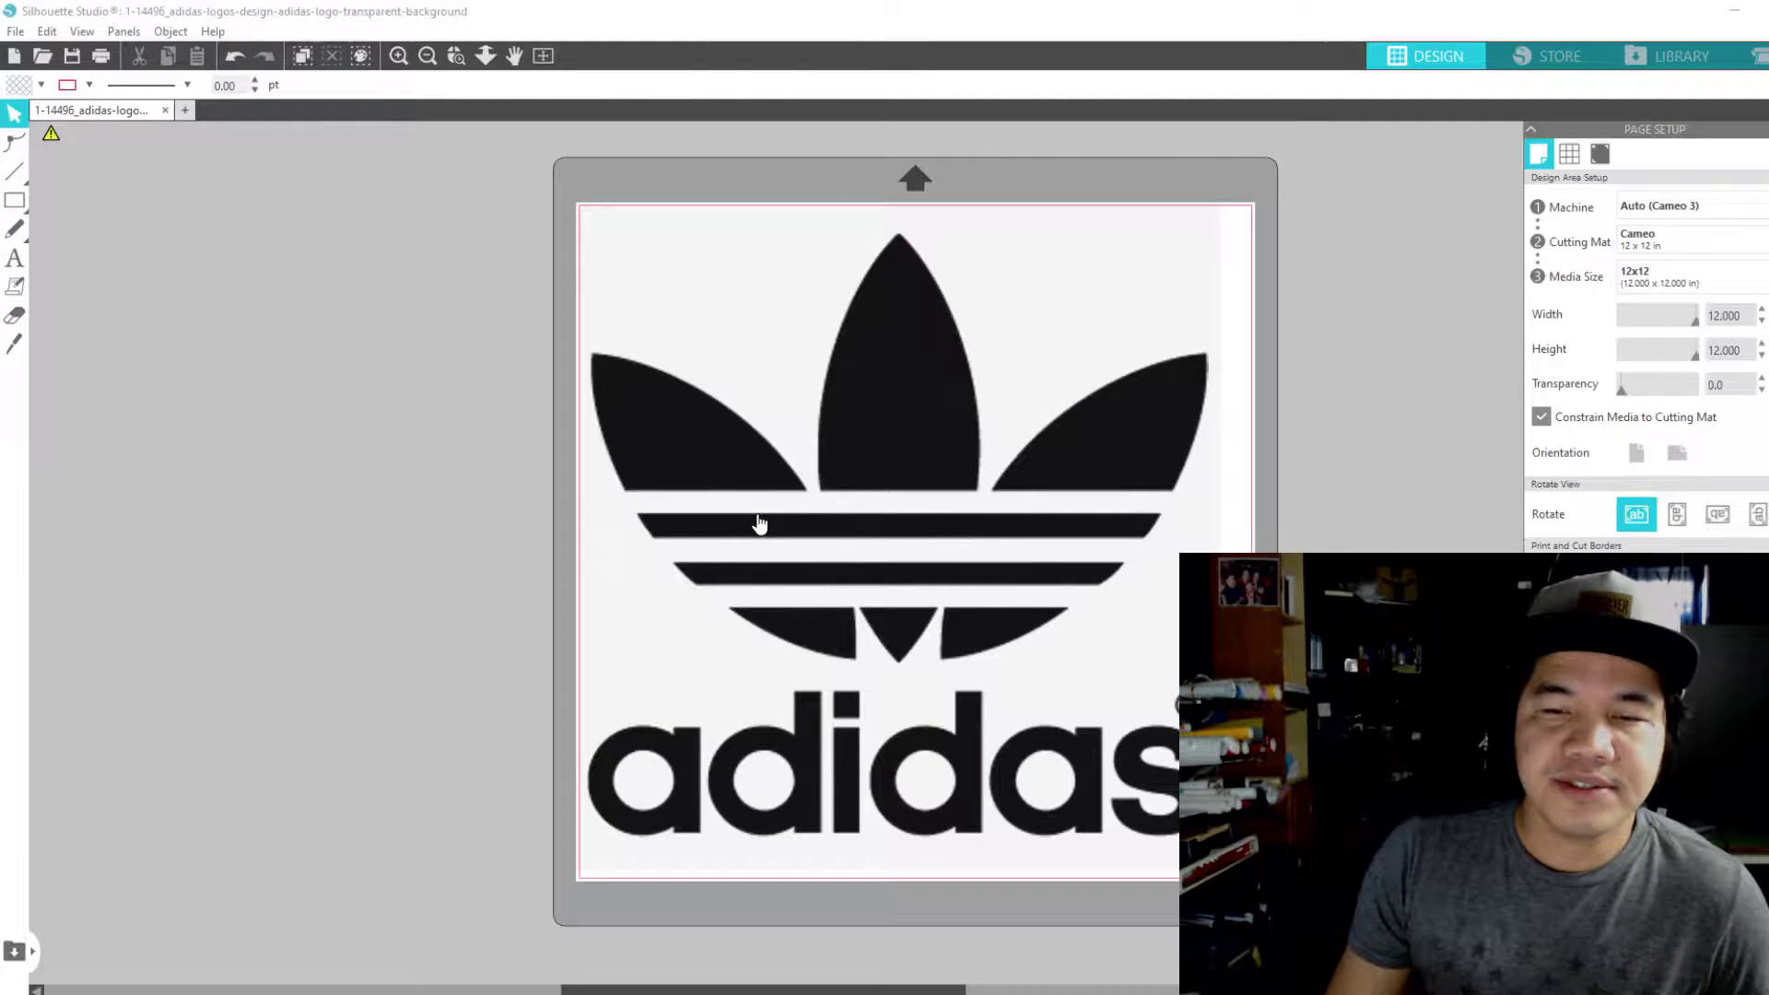
{"action": "mouse_move", "coordinate": [759, 318]}
{"action": "left_mouse_down"}
{"action": "mouse_move", "coordinate": [987, 356]}
{"action": "mouse_move", "coordinate": [1014, 445]}
{"action": "mouse_move", "coordinate": [889, 413]}
{"action": "mouse_move", "coordinate": [761, 323]}
{"action": "left_mouse_up"}
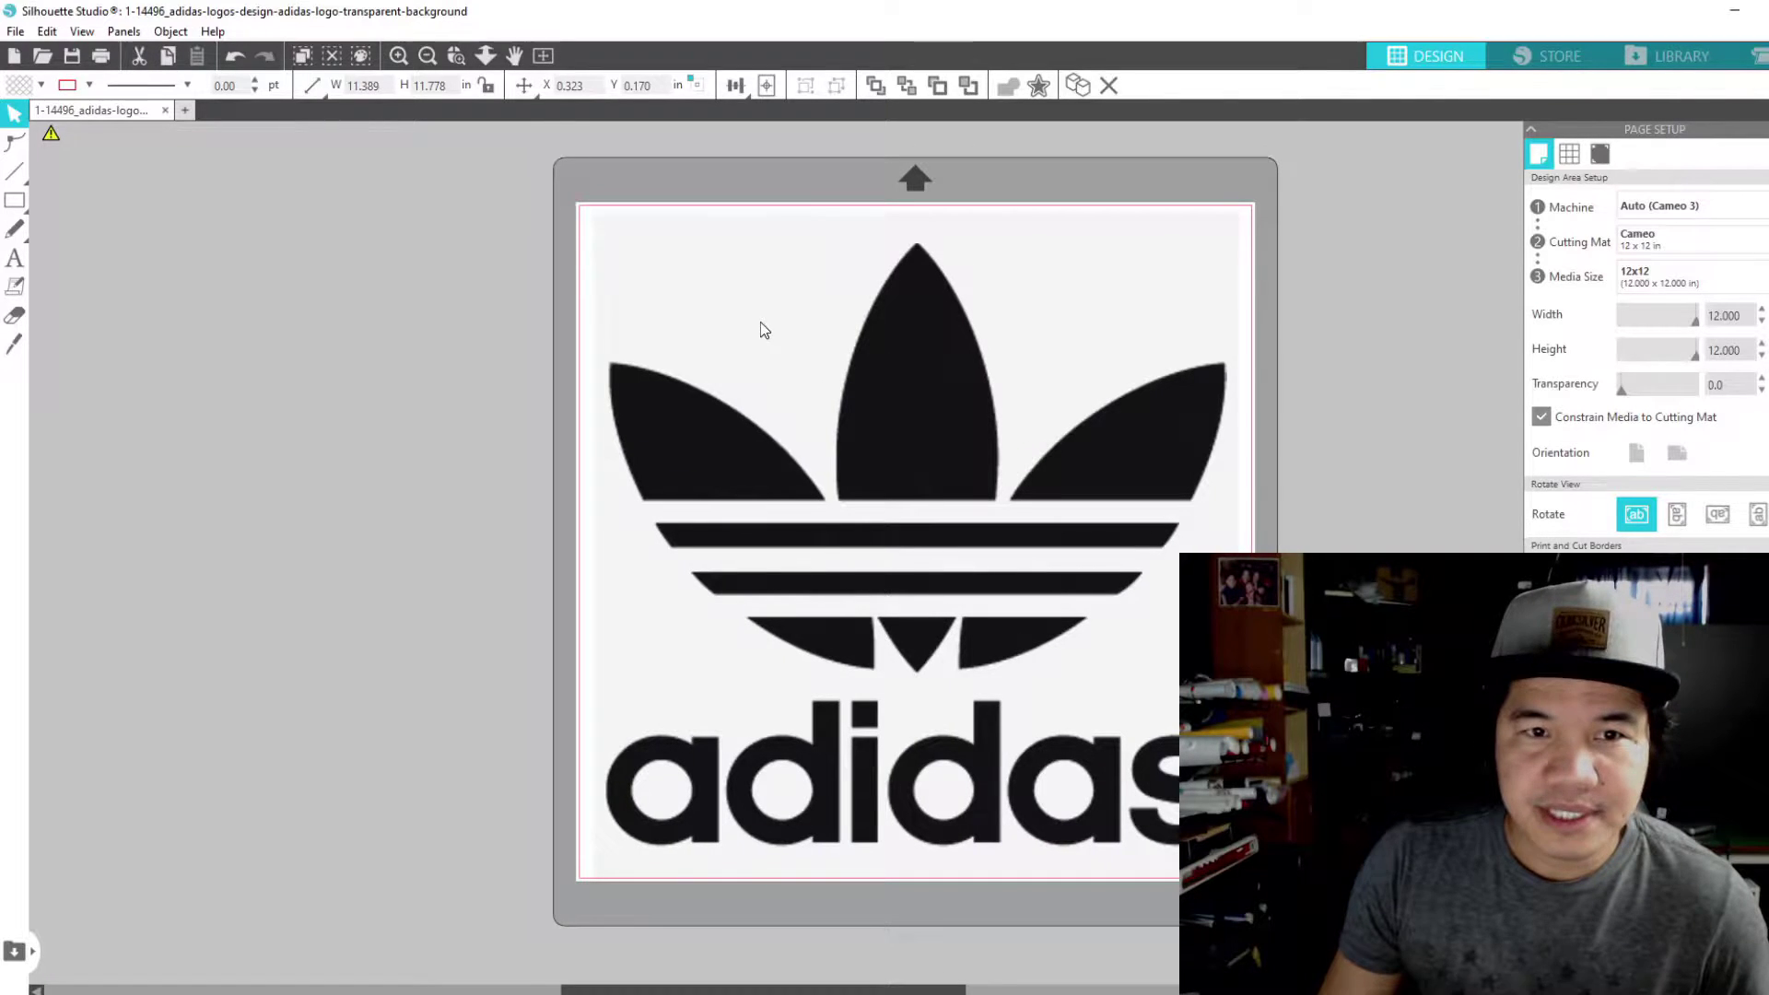
{"action": "left_click", "coordinate": [760, 324]}
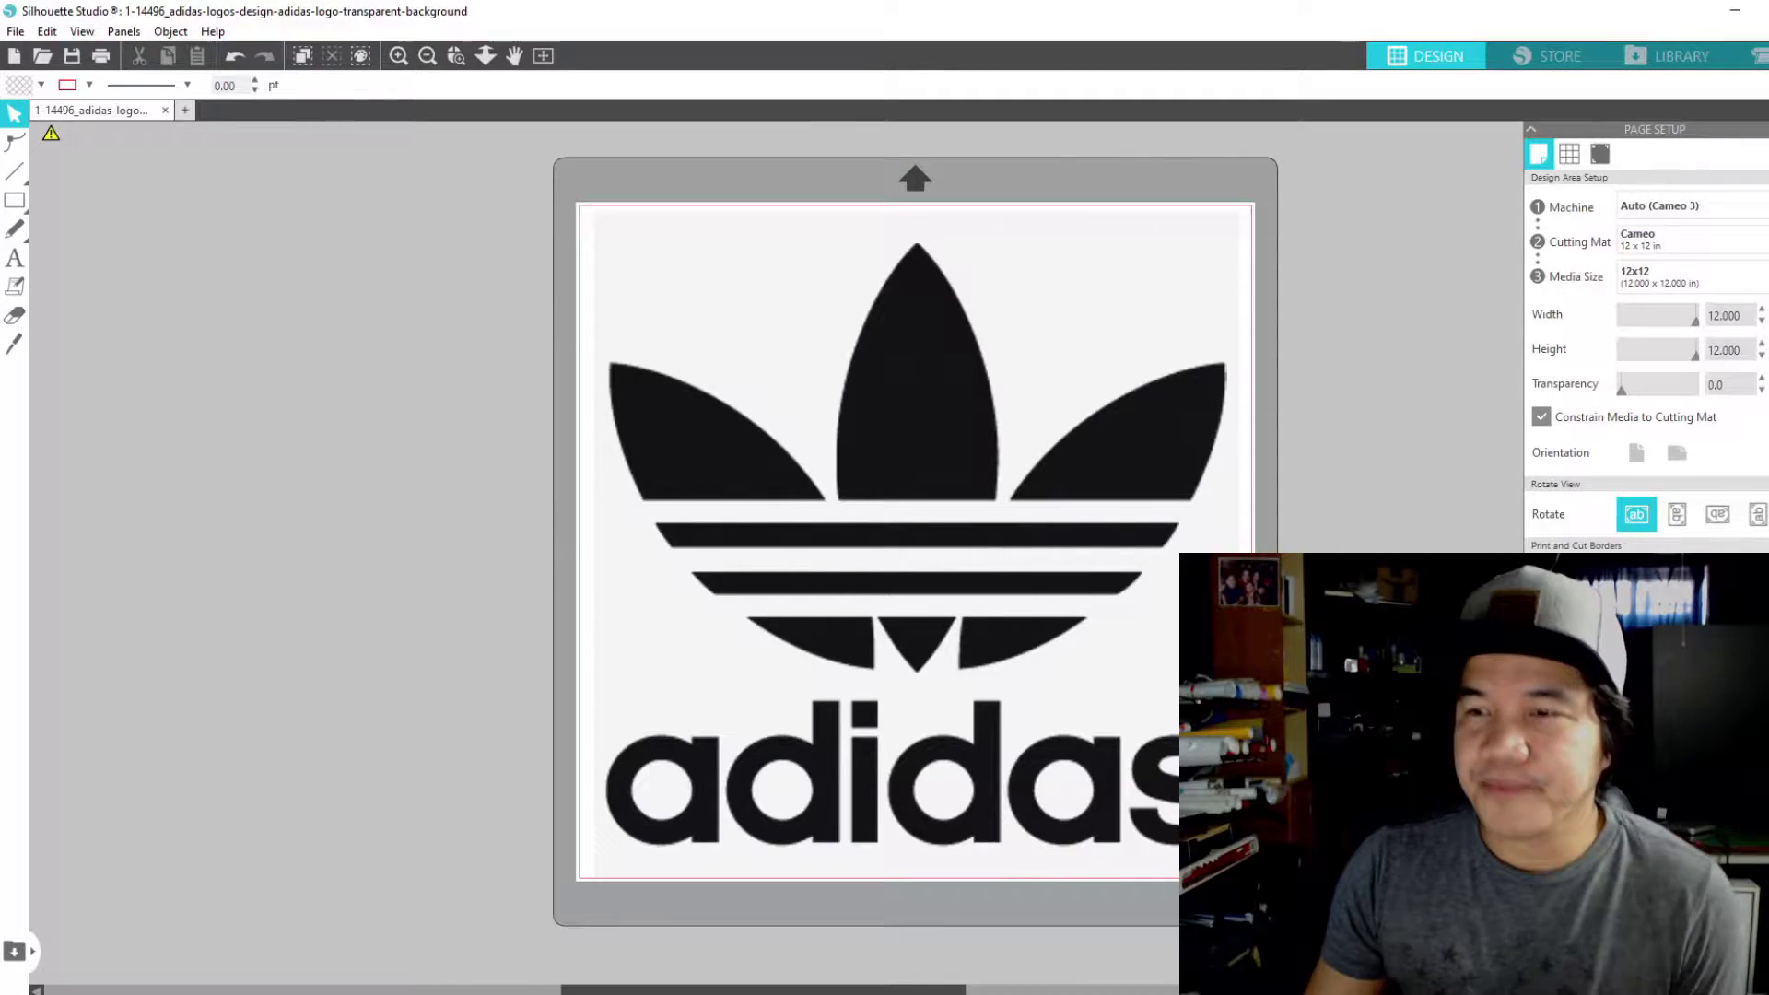
Trace the whole adidas logo on the mat into red cut outlines
{"action": "left_click", "coordinate": [1765, 267]}
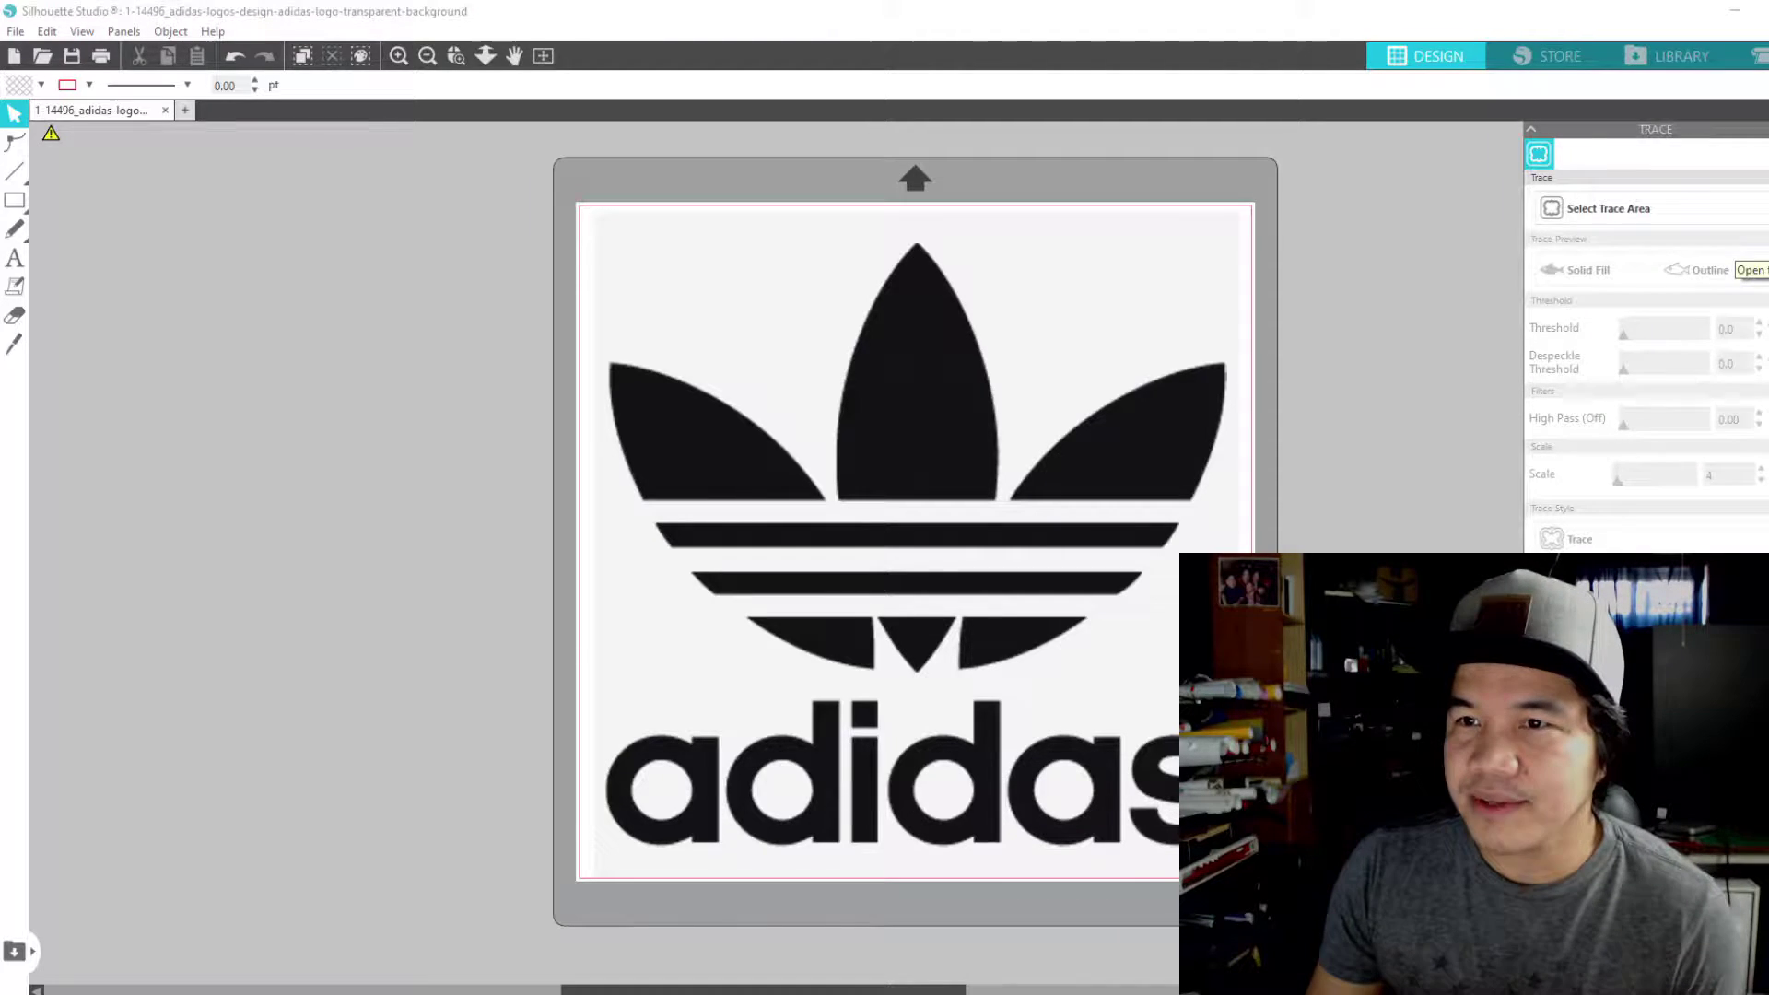
{"action": "left_click", "coordinate": [1644, 214]}
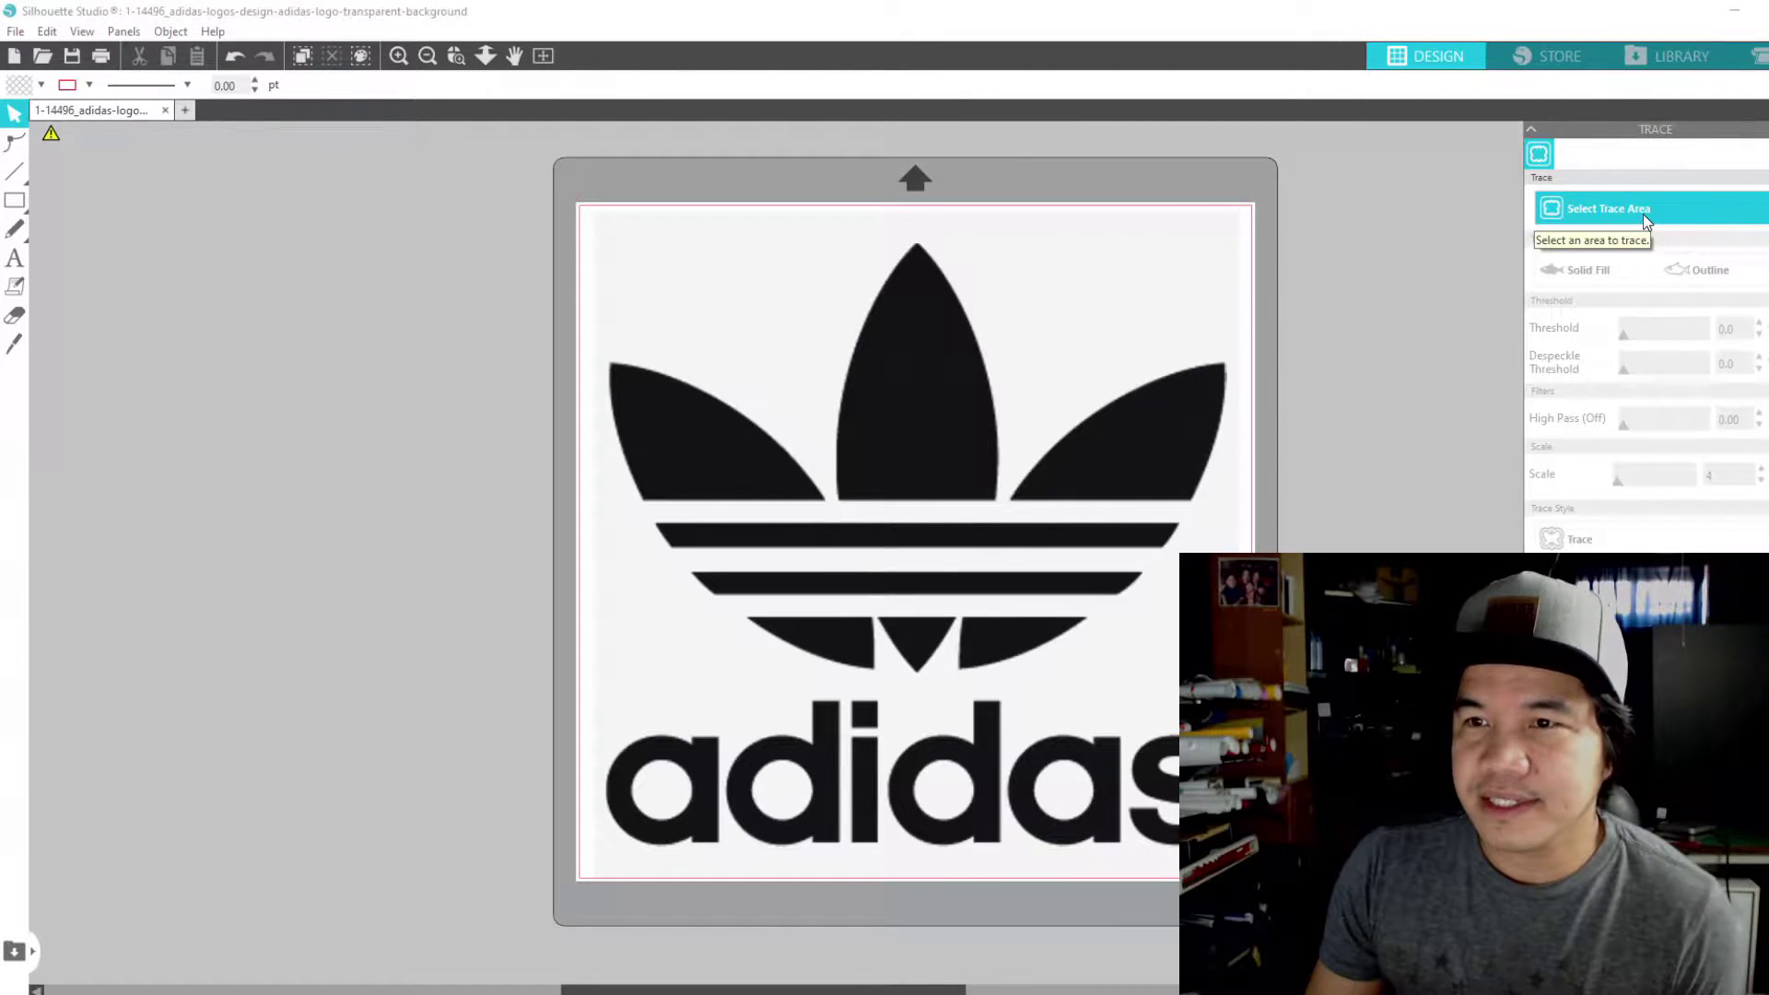
{"action": "left_click", "coordinate": [1644, 214]}
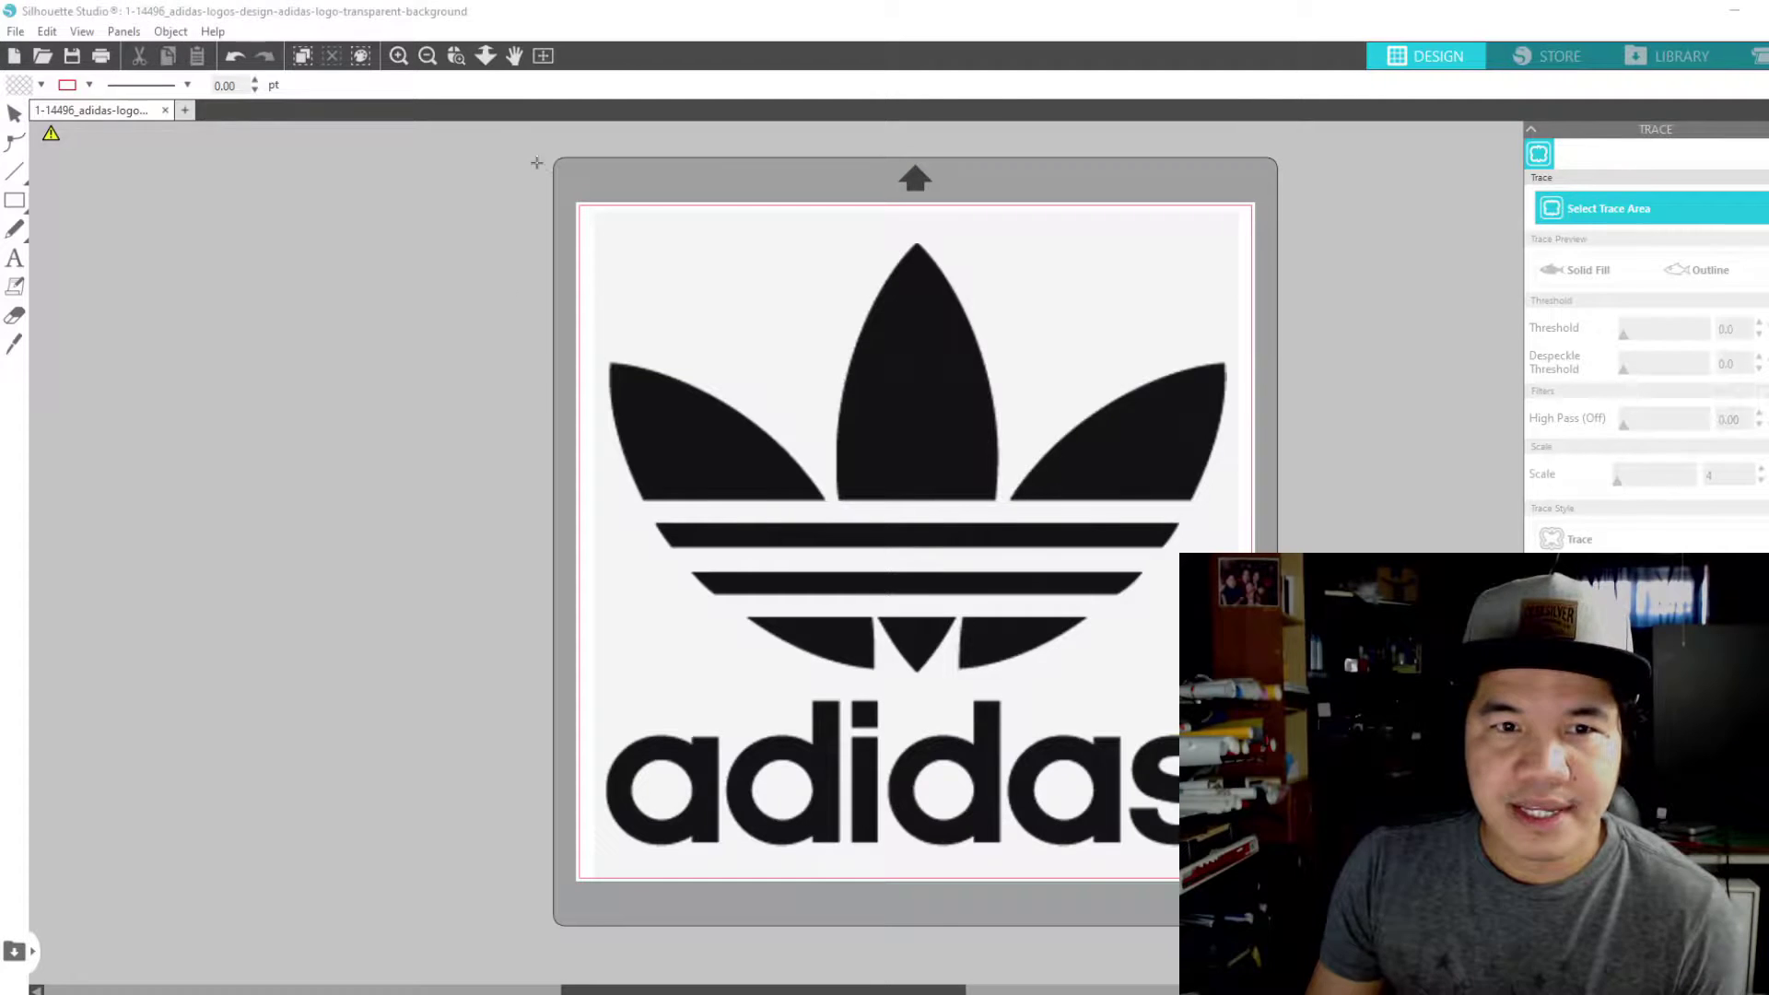
{"action": "mouse_move", "coordinate": [506, 147]}
{"action": "left_mouse_down"}
{"action": "mouse_move", "coordinate": [1526, 882]}
{"action": "mouse_move", "coordinate": [1384, 953]}
{"action": "left_mouse_up"}
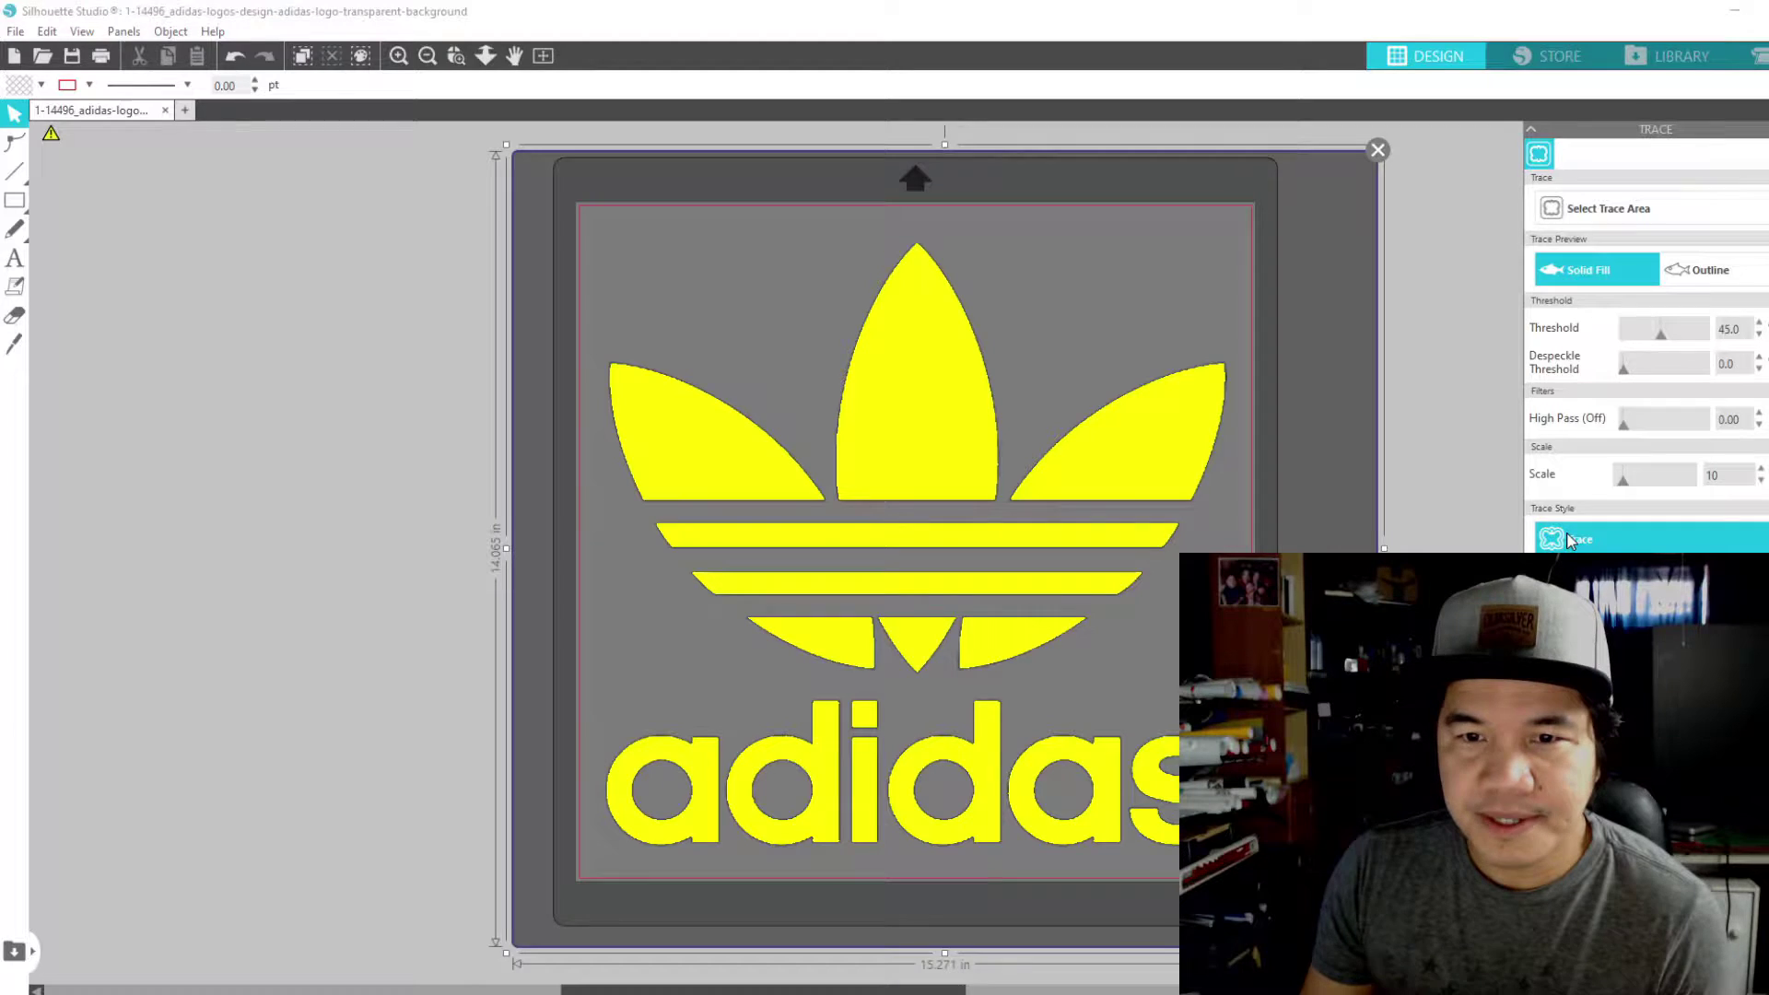
{"action": "left_click", "coordinate": [1572, 541]}
Delete the original black logo image, keeping only the traced outlines
{"action": "mouse_move", "coordinate": [1051, 374]}
{"action": "left_mouse_down"}
{"action": "mouse_move", "coordinate": [1473, 544]}
{"action": "mouse_move", "coordinate": [703, 272]}
{"action": "mouse_move", "coordinate": [1036, 334]}
{"action": "left_mouse_up"}
{"action": "key", "text": "ctrl+z"}
{"action": "key", "text": "ctrl+z"}
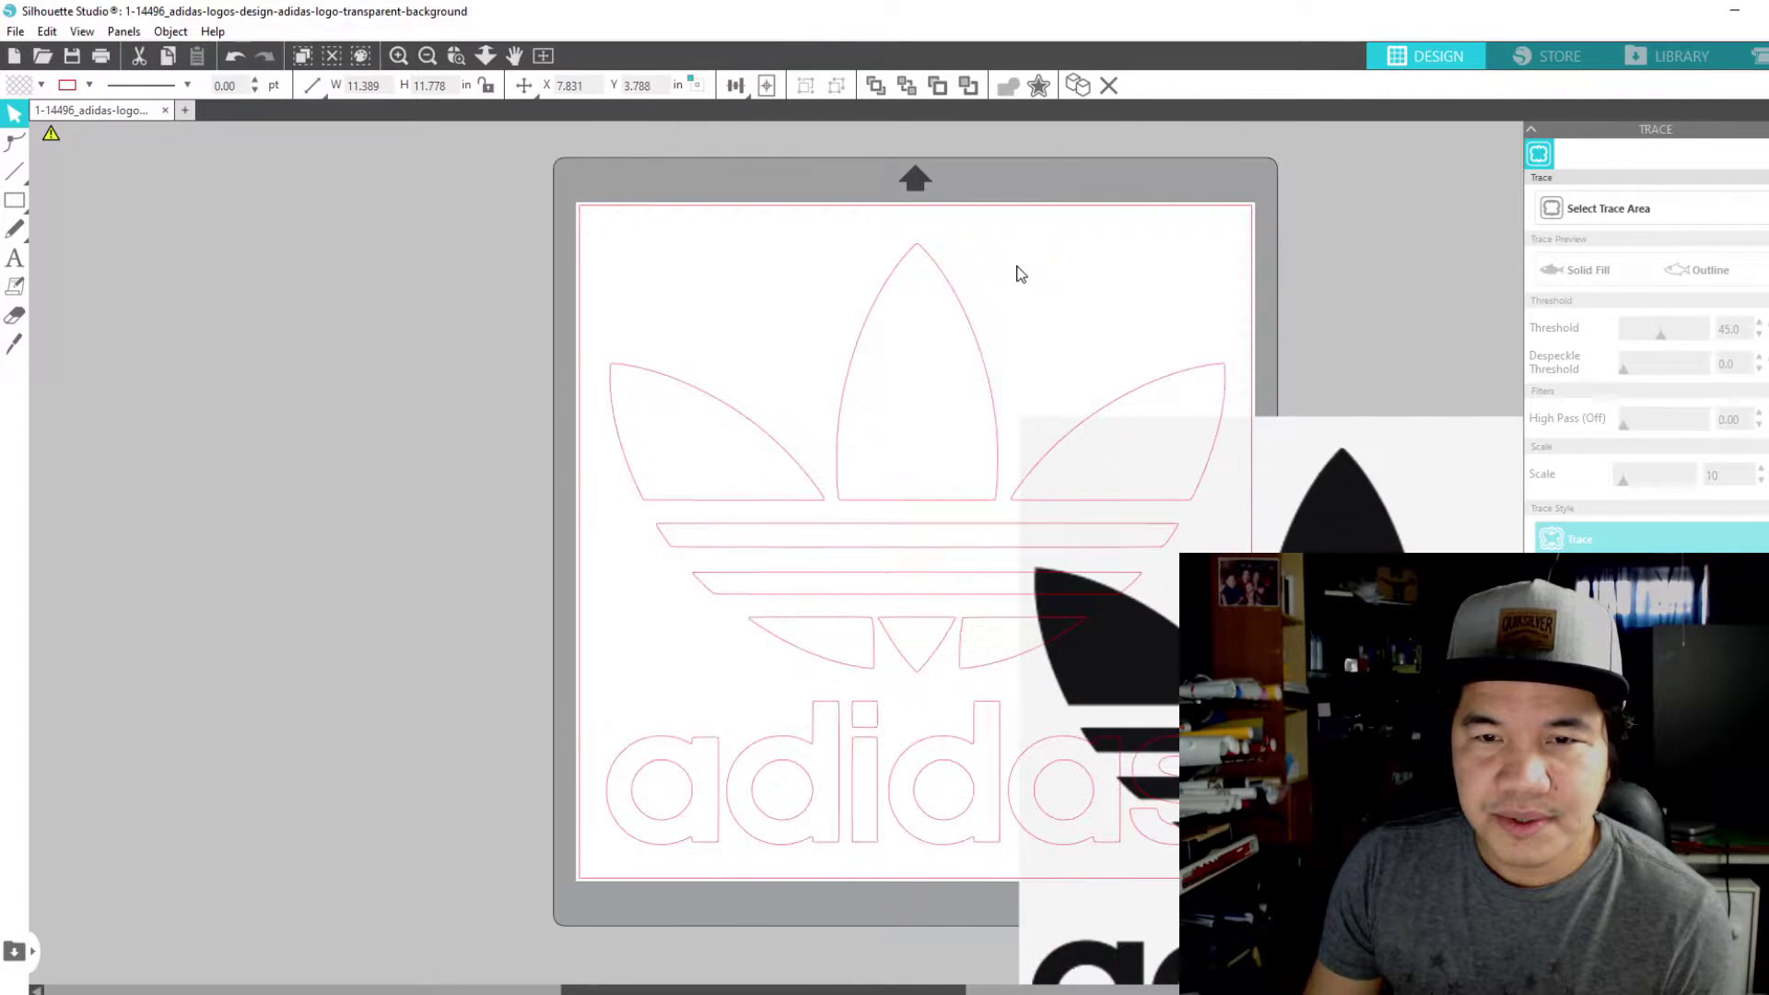
{"action": "left_click", "coordinate": [880, 262]}
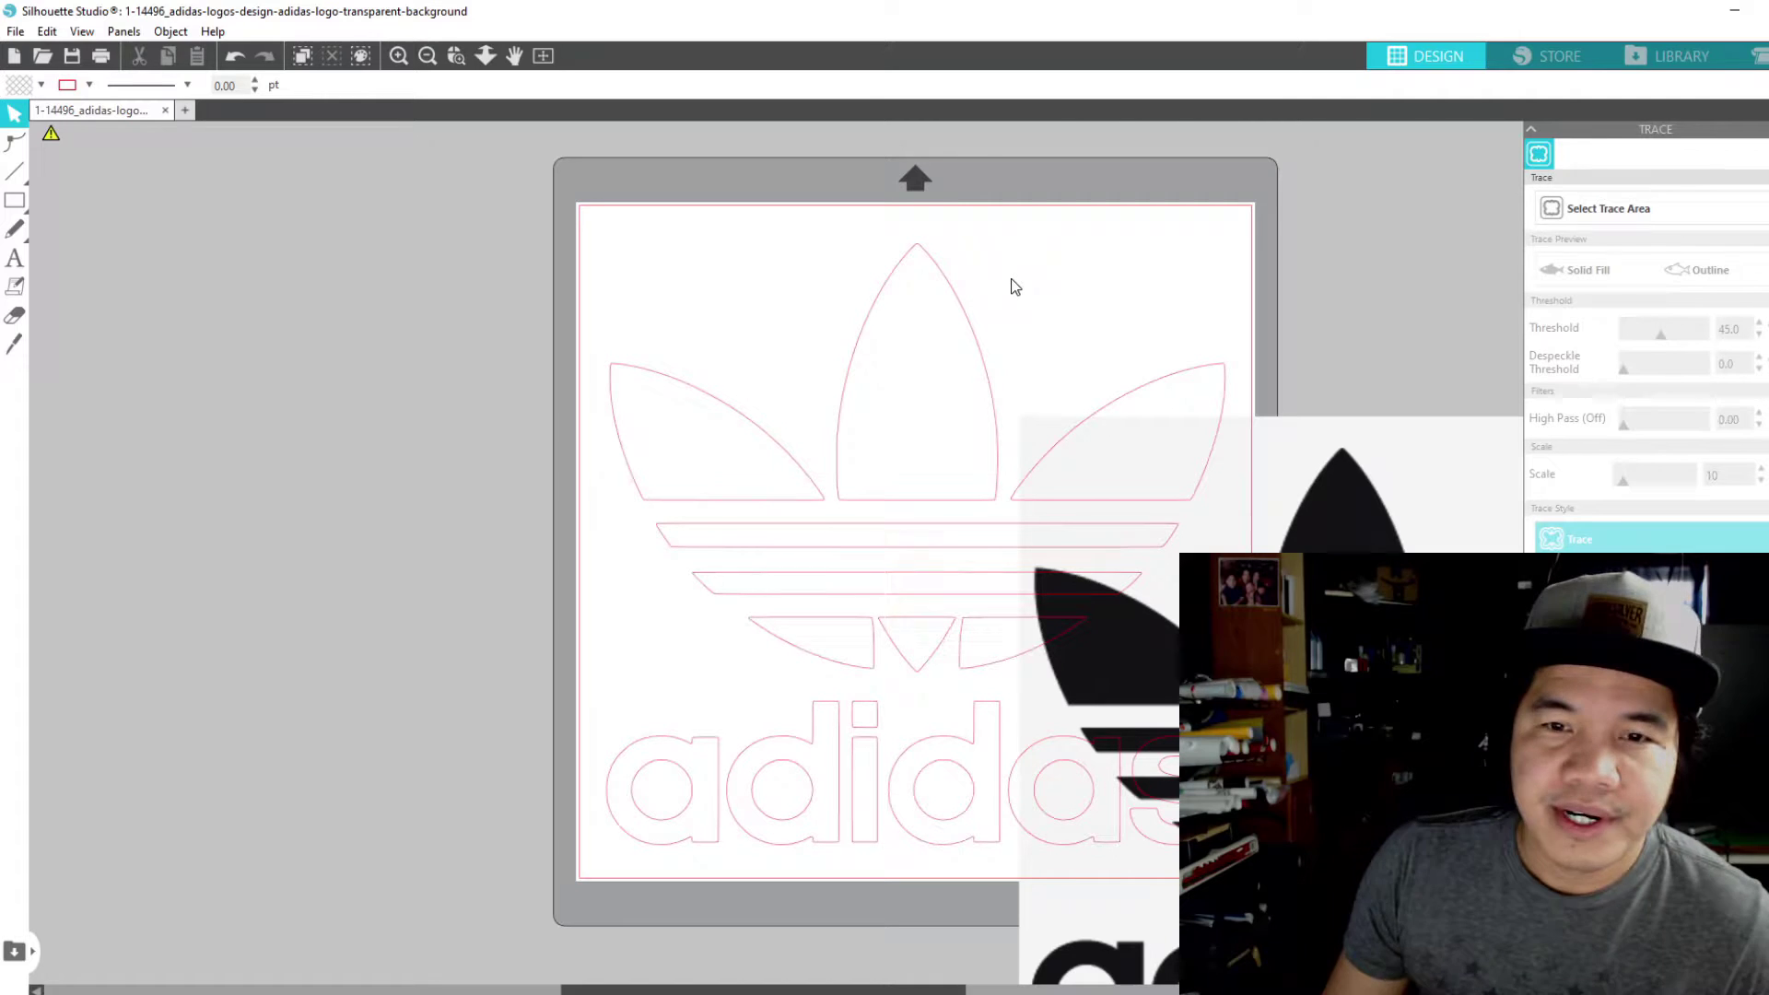
{"action": "left_click", "coordinate": [1401, 525]}
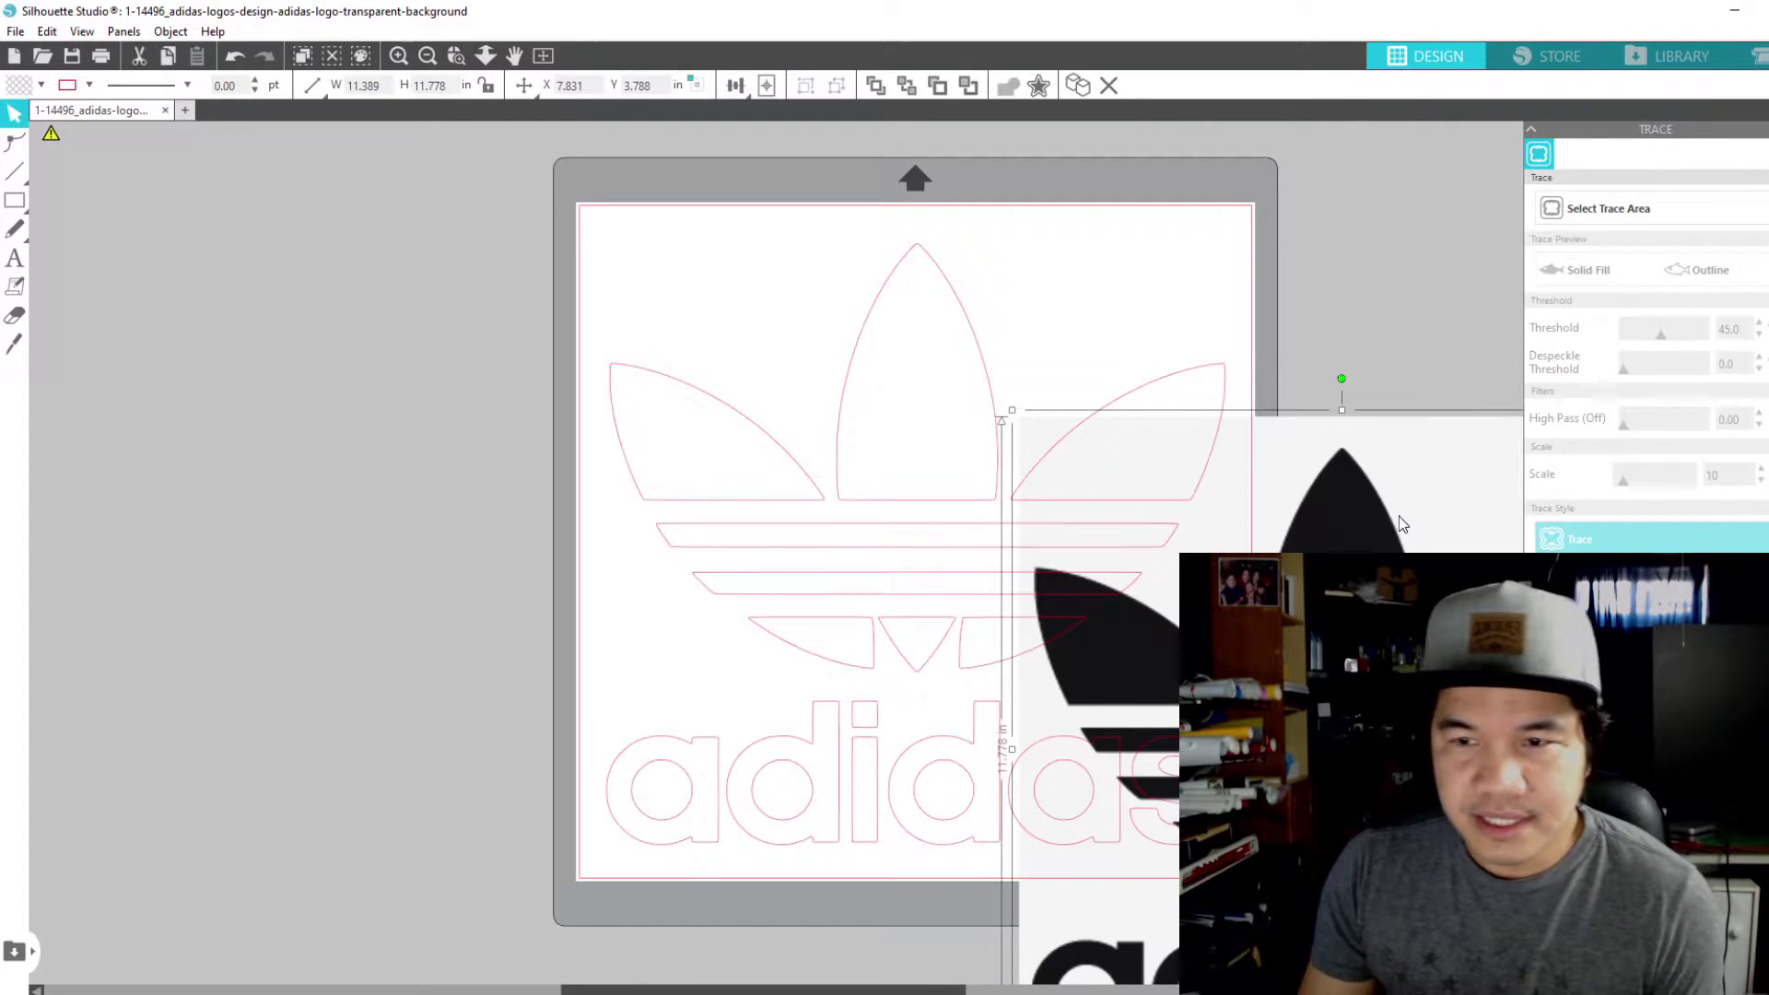
{"action": "key", "text": "Delete"}
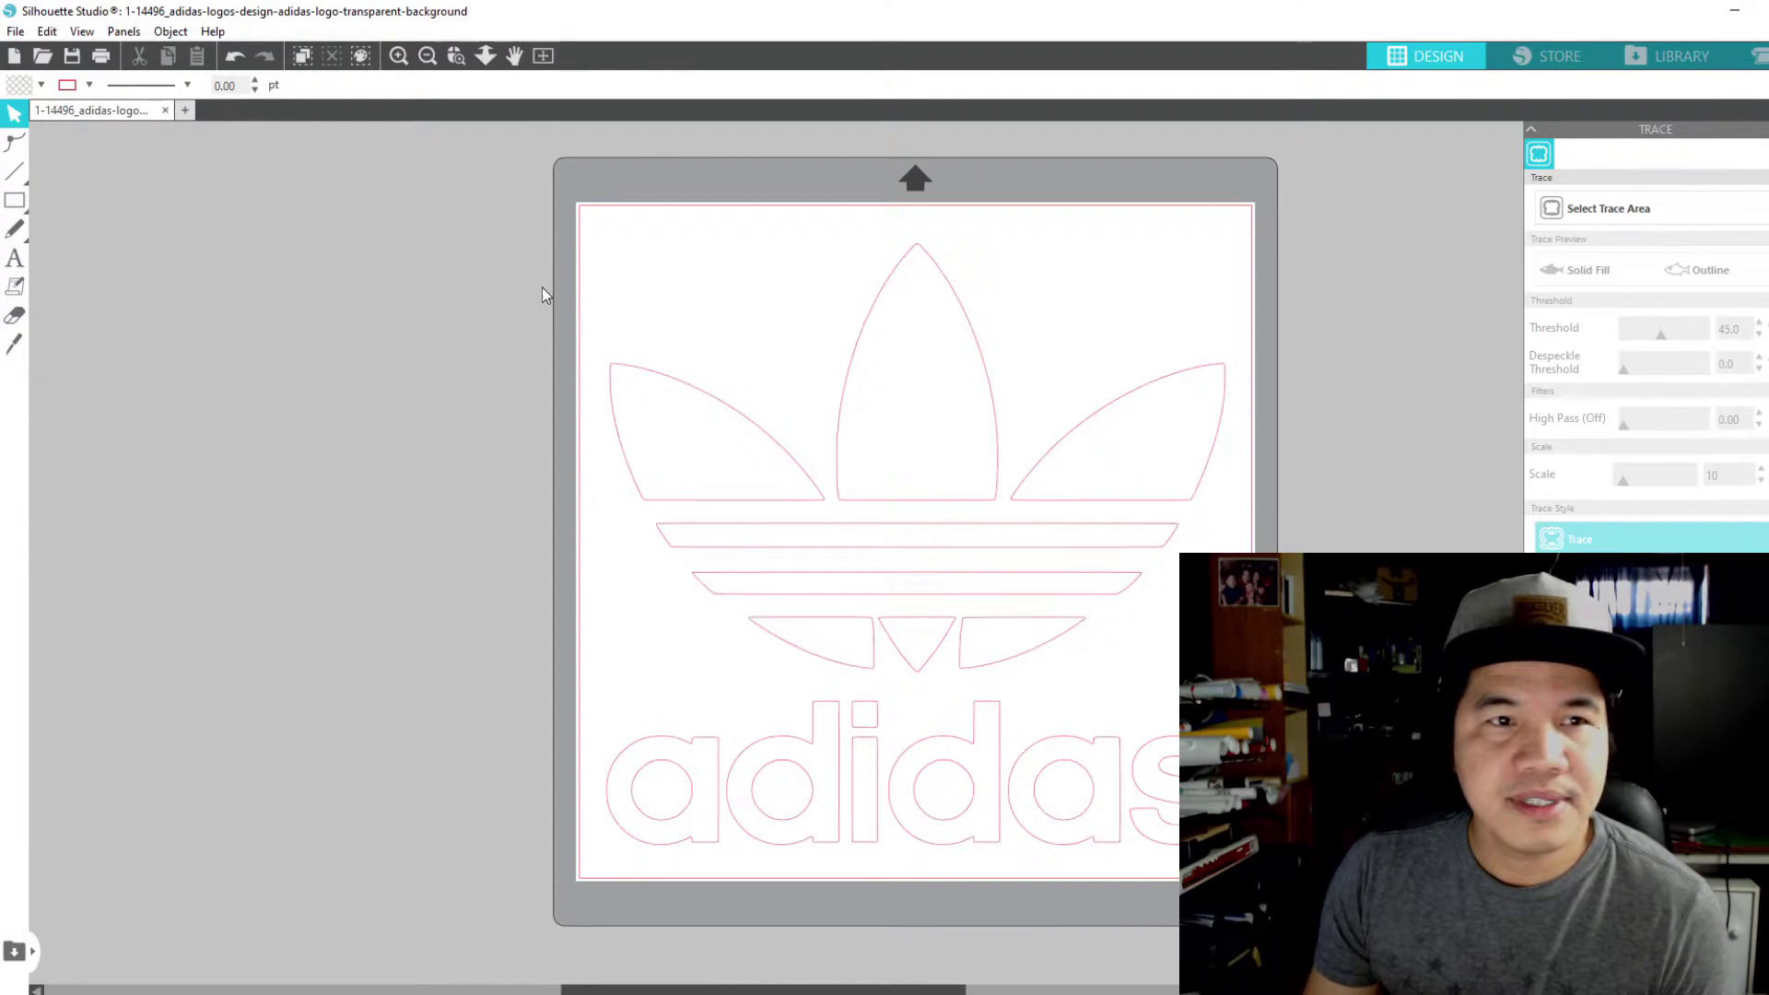
Select all the traced outlines and flip them horizontally with Object > Mirror > Flip Horizontally
{"action": "left_click_drag", "start_coordinate": [490, 157], "coordinate": [761, 449]}
{"action": "scroll", "coordinate": [761, 450], "scroll_direction": "down", "scroll_amount": 2}
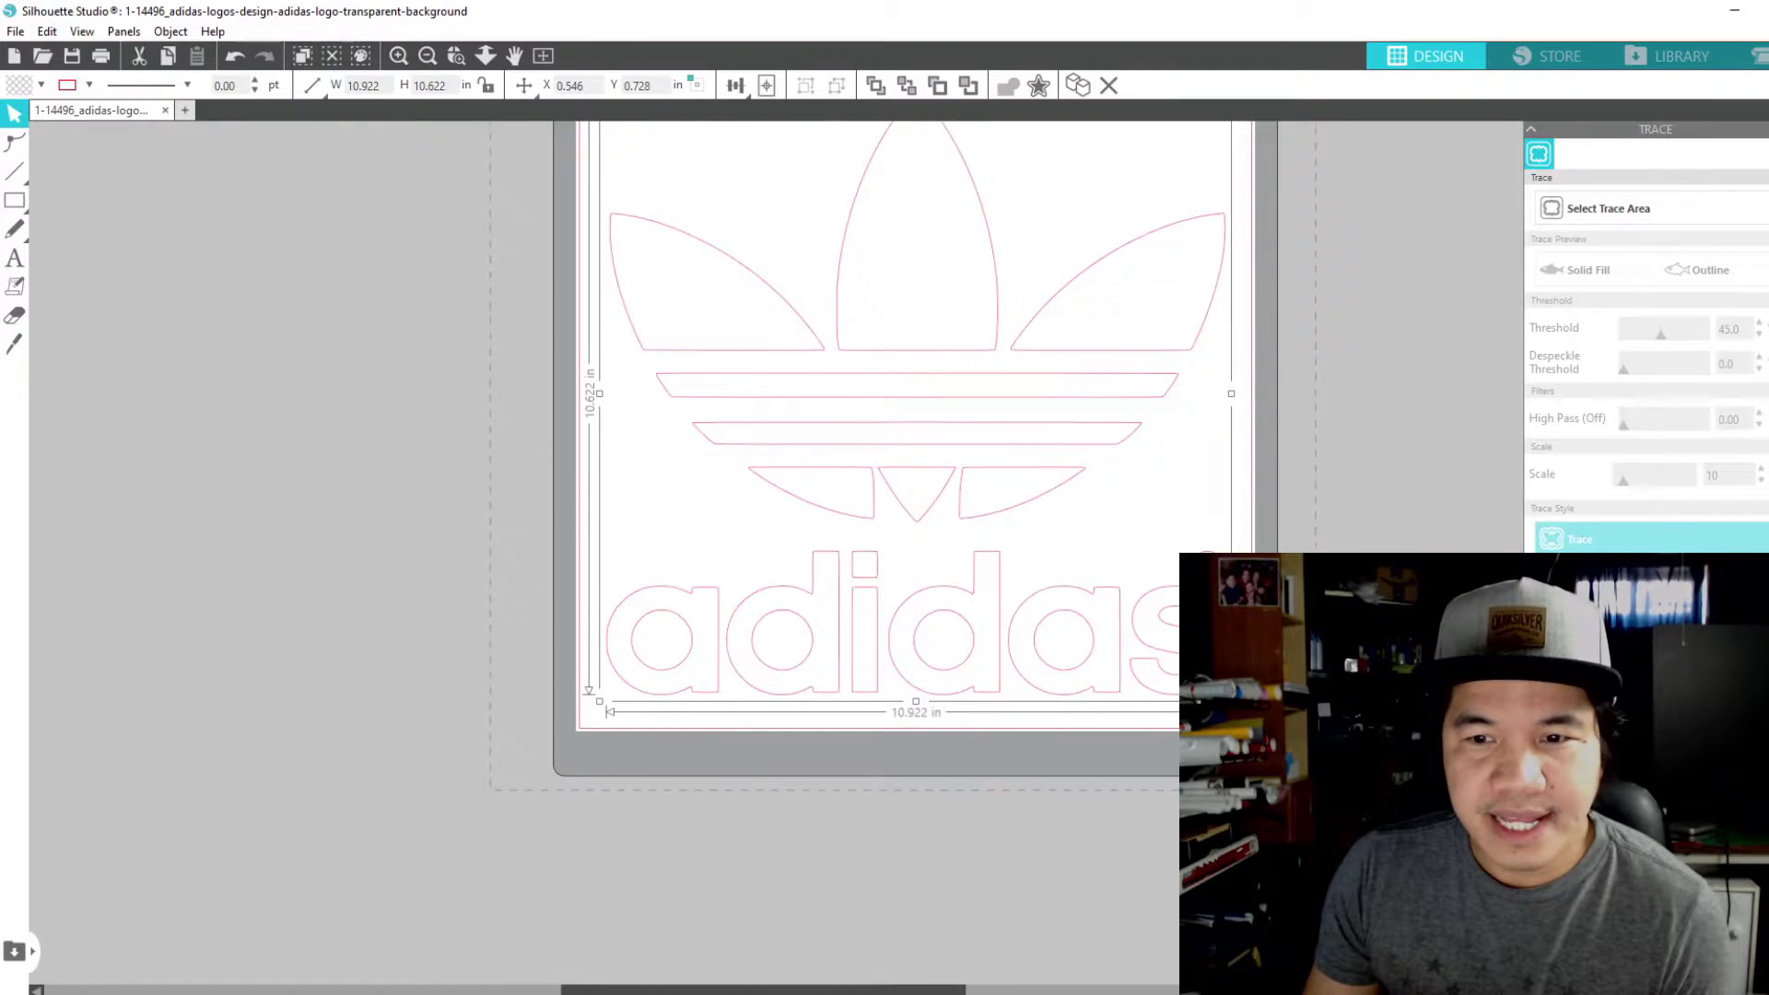
{"action": "scroll", "coordinate": [1094, 743], "scroll_direction": "up", "scroll_amount": 1}
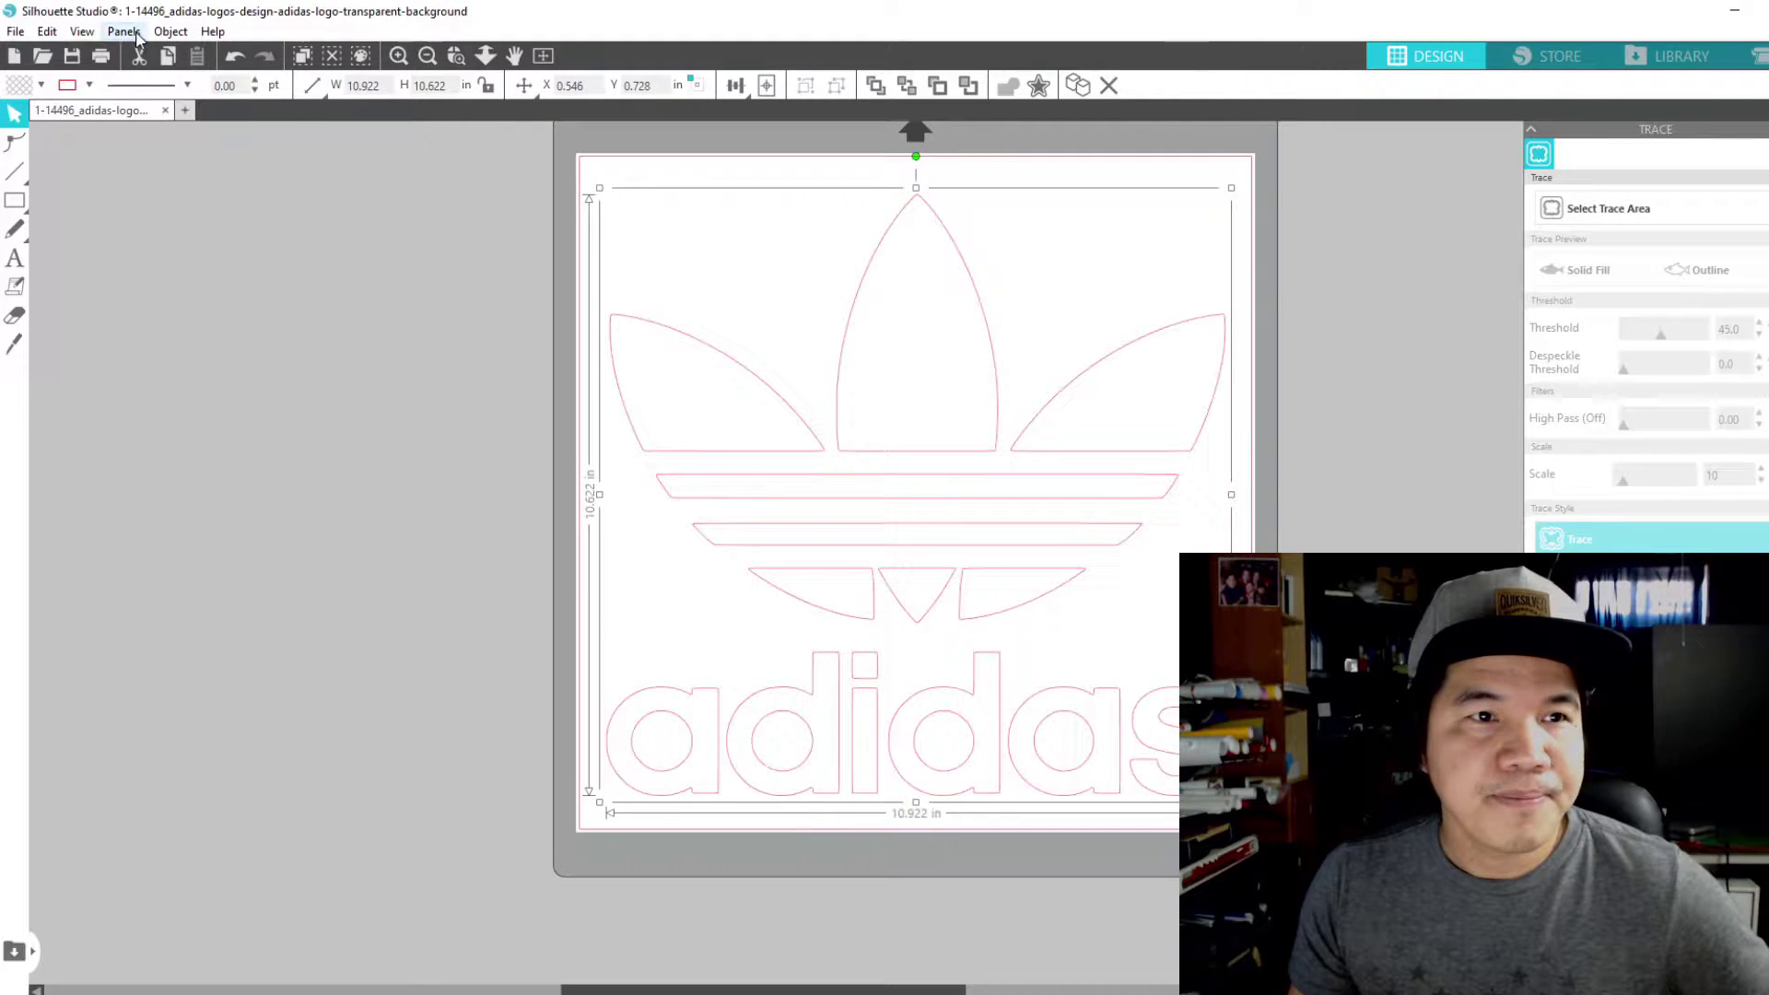
{"action": "left_click", "coordinate": [433, 304]}
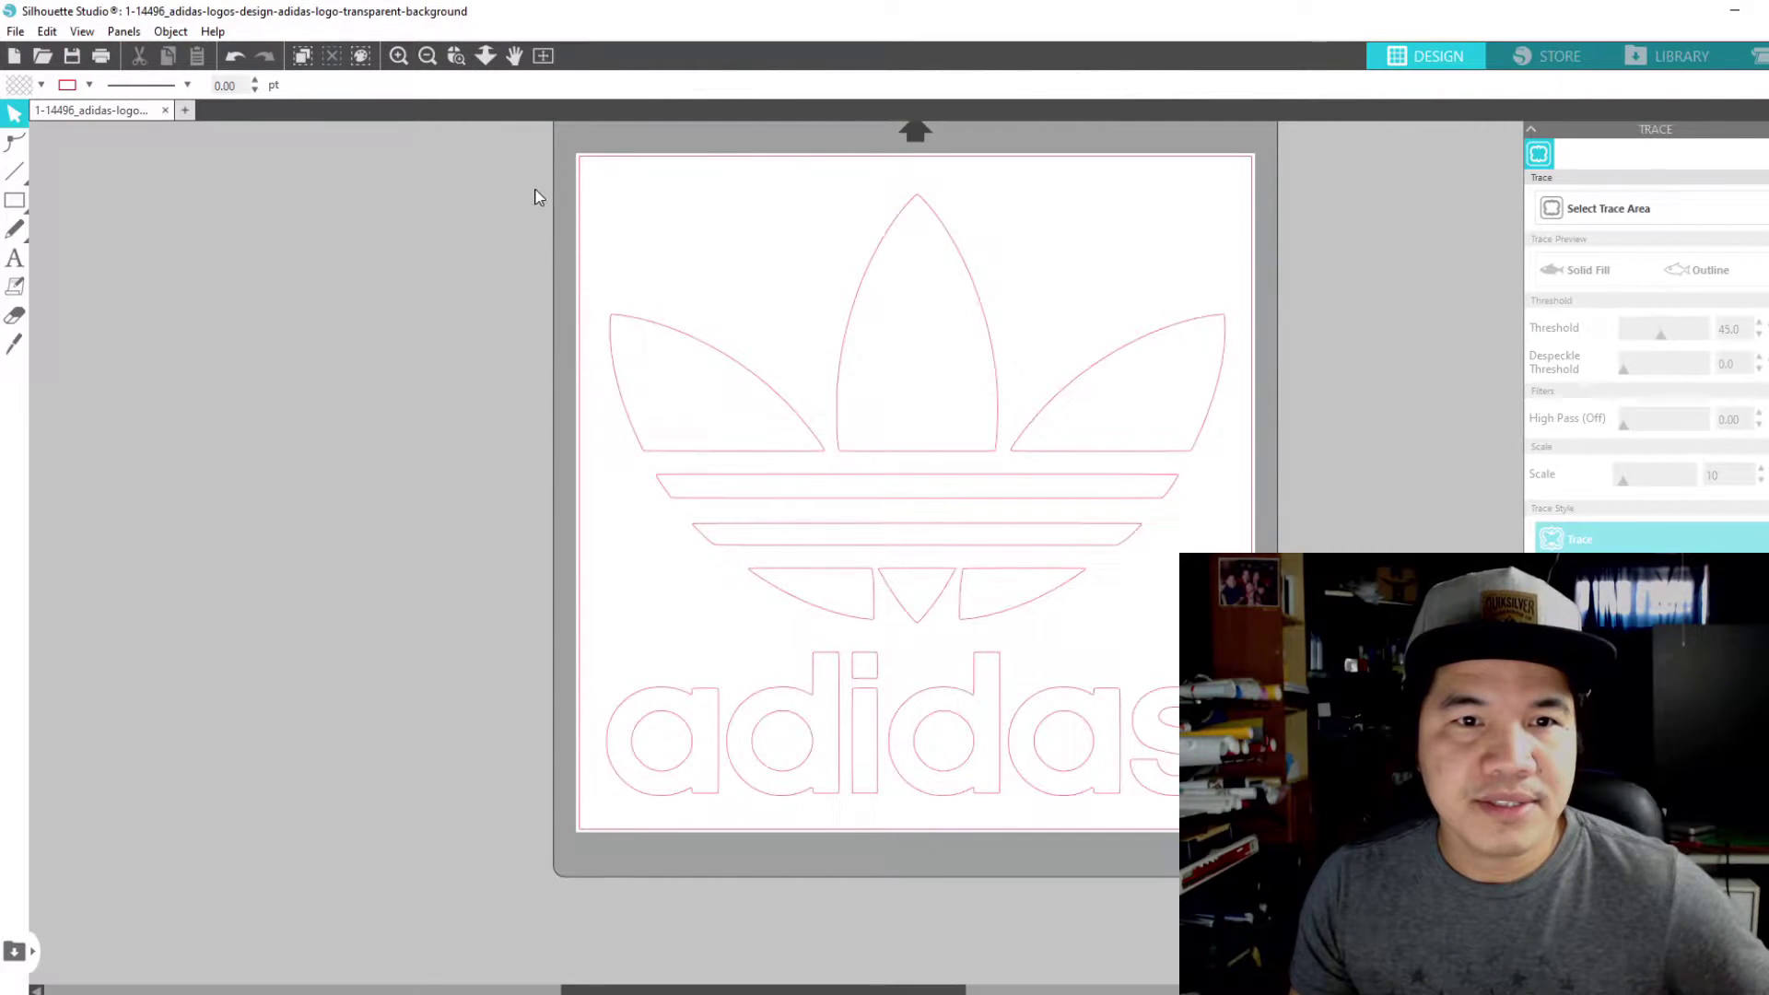
{"action": "left_click_drag", "start_coordinate": [516, 154], "coordinate": [1290, 866]}
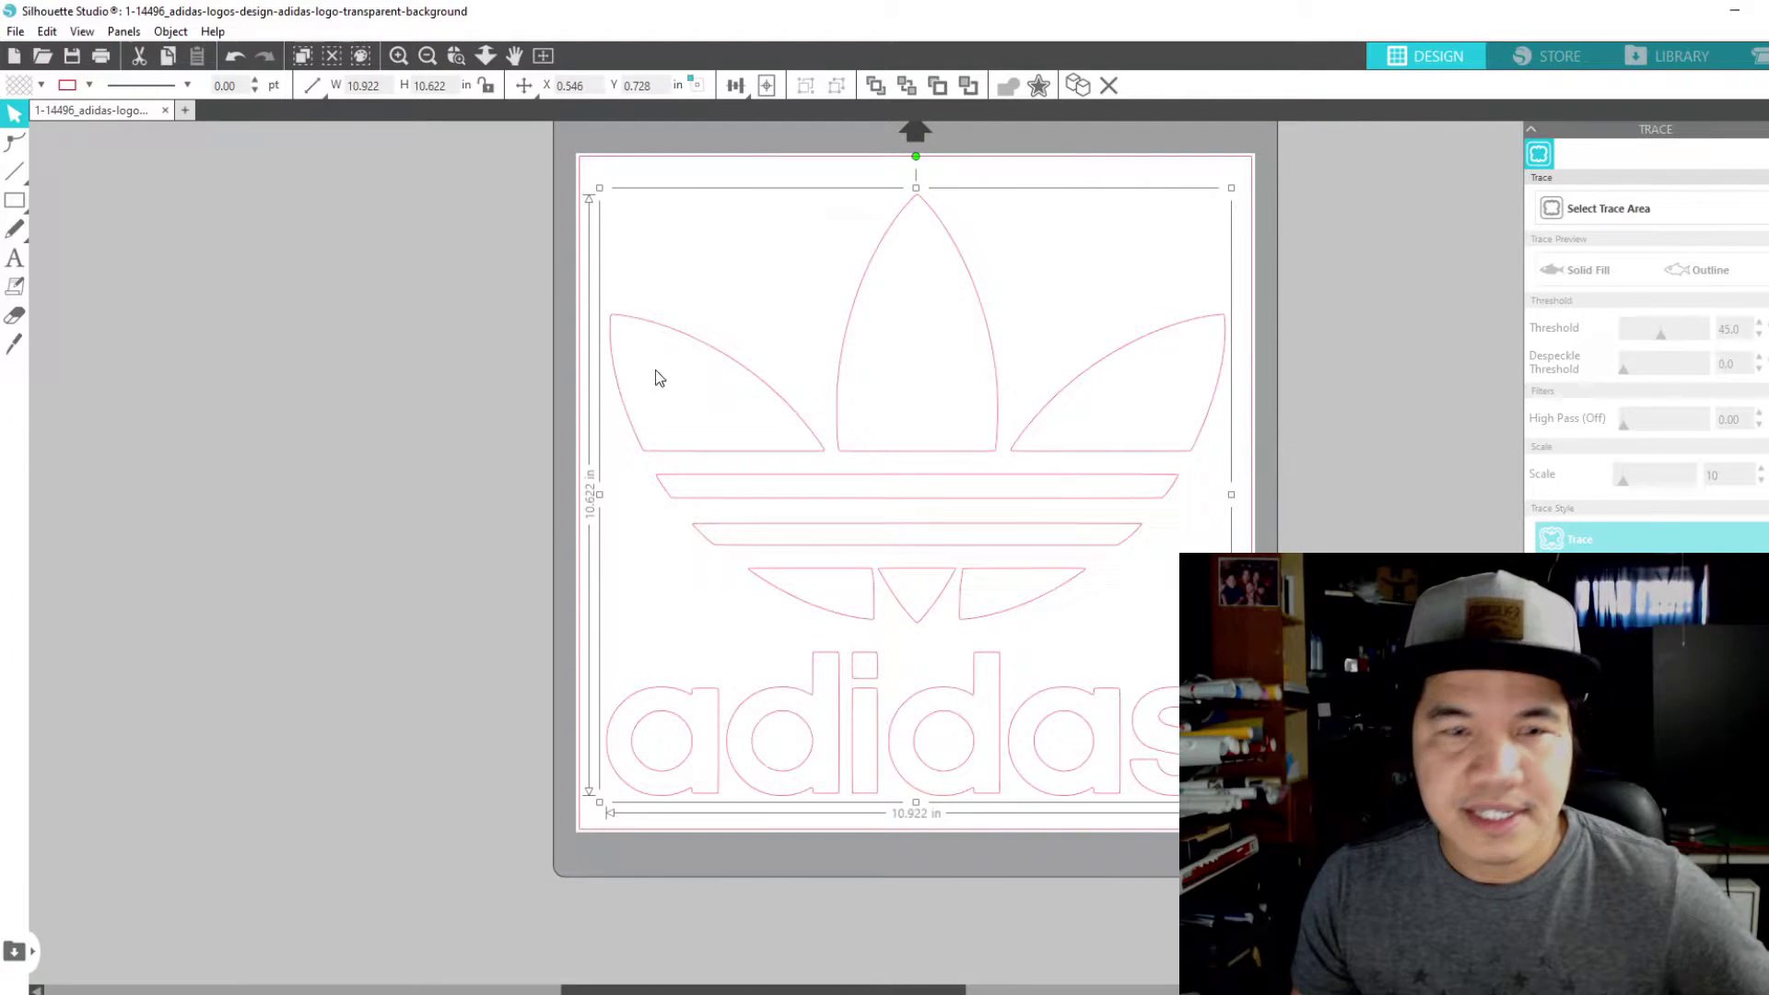
{"action": "left_click", "coordinate": [178, 34]}
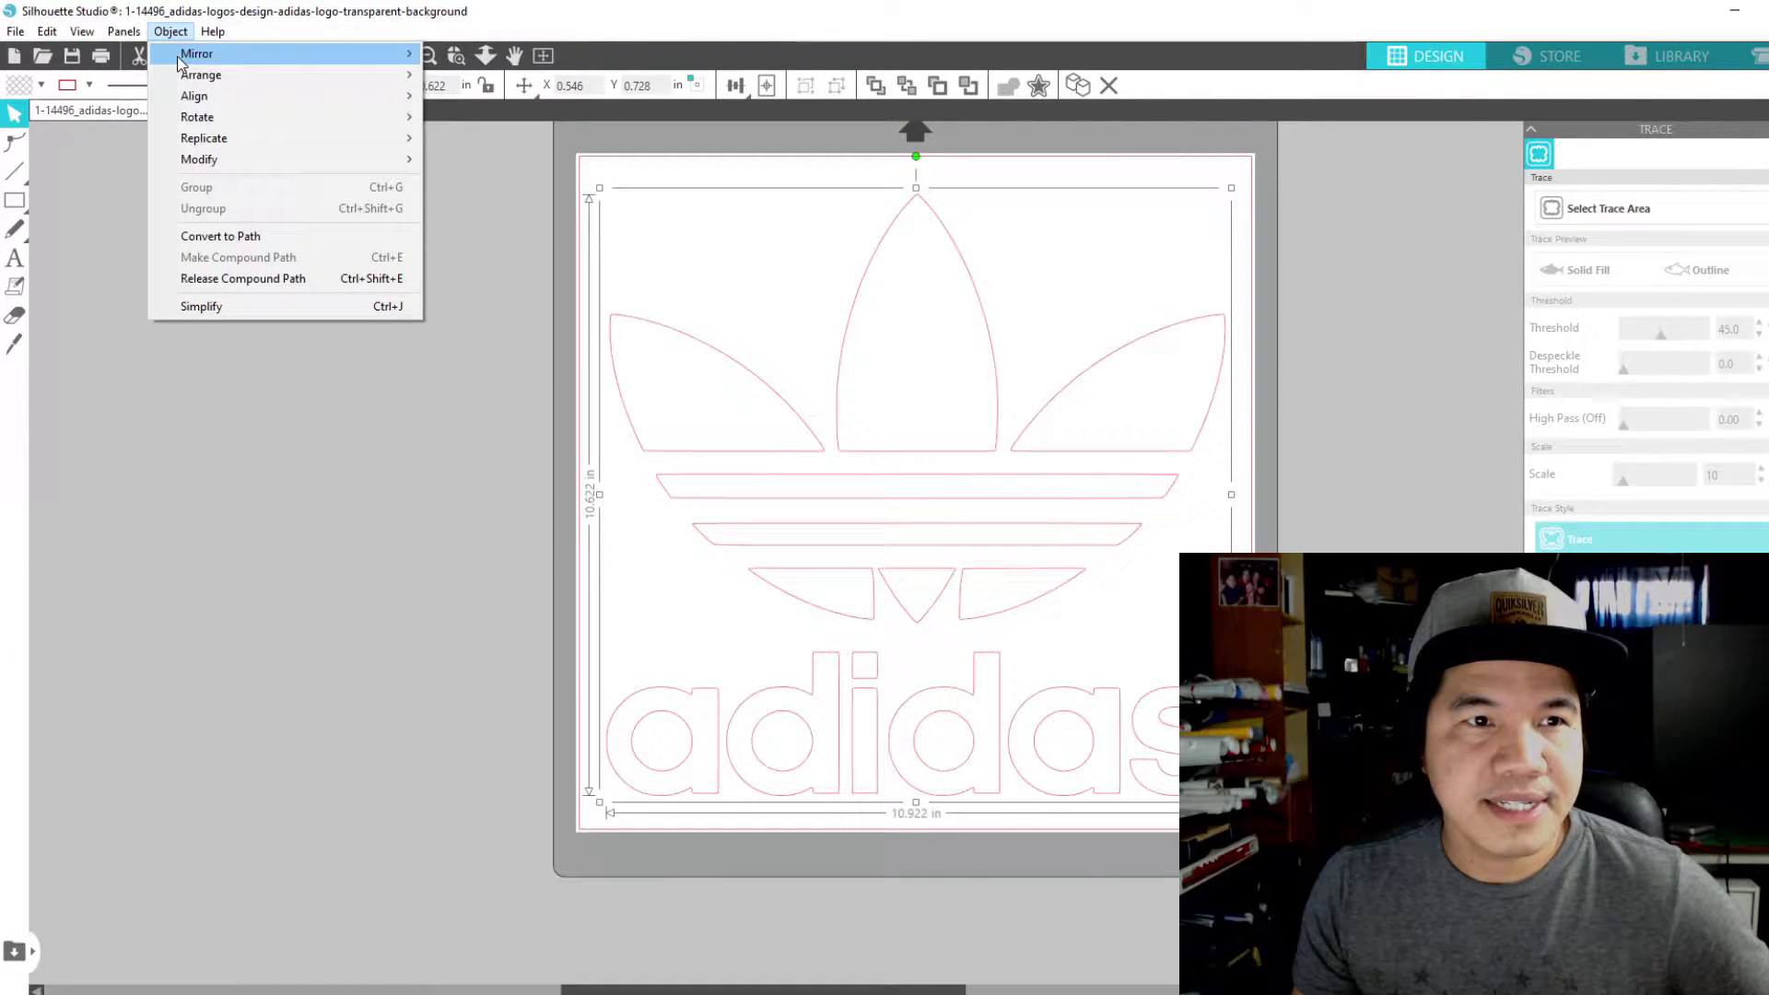
{"action": "mouse_move", "coordinate": [173, 55]}
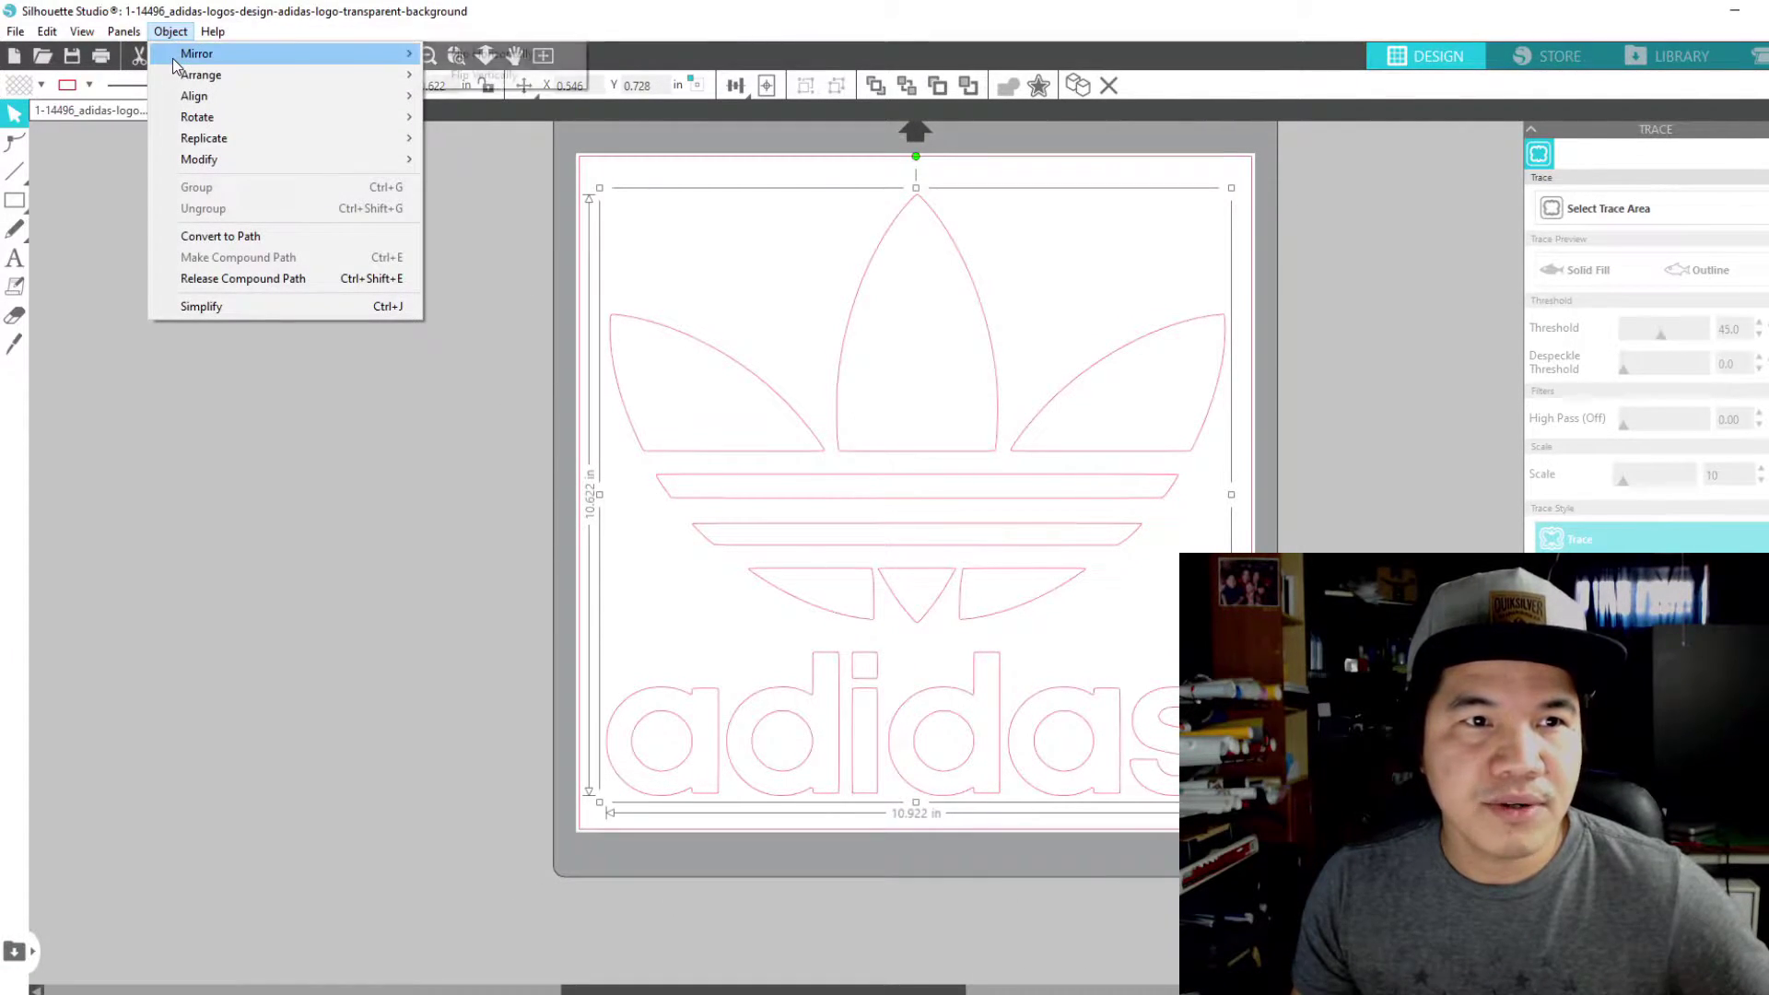
{"action": "left_click", "coordinate": [504, 55]}
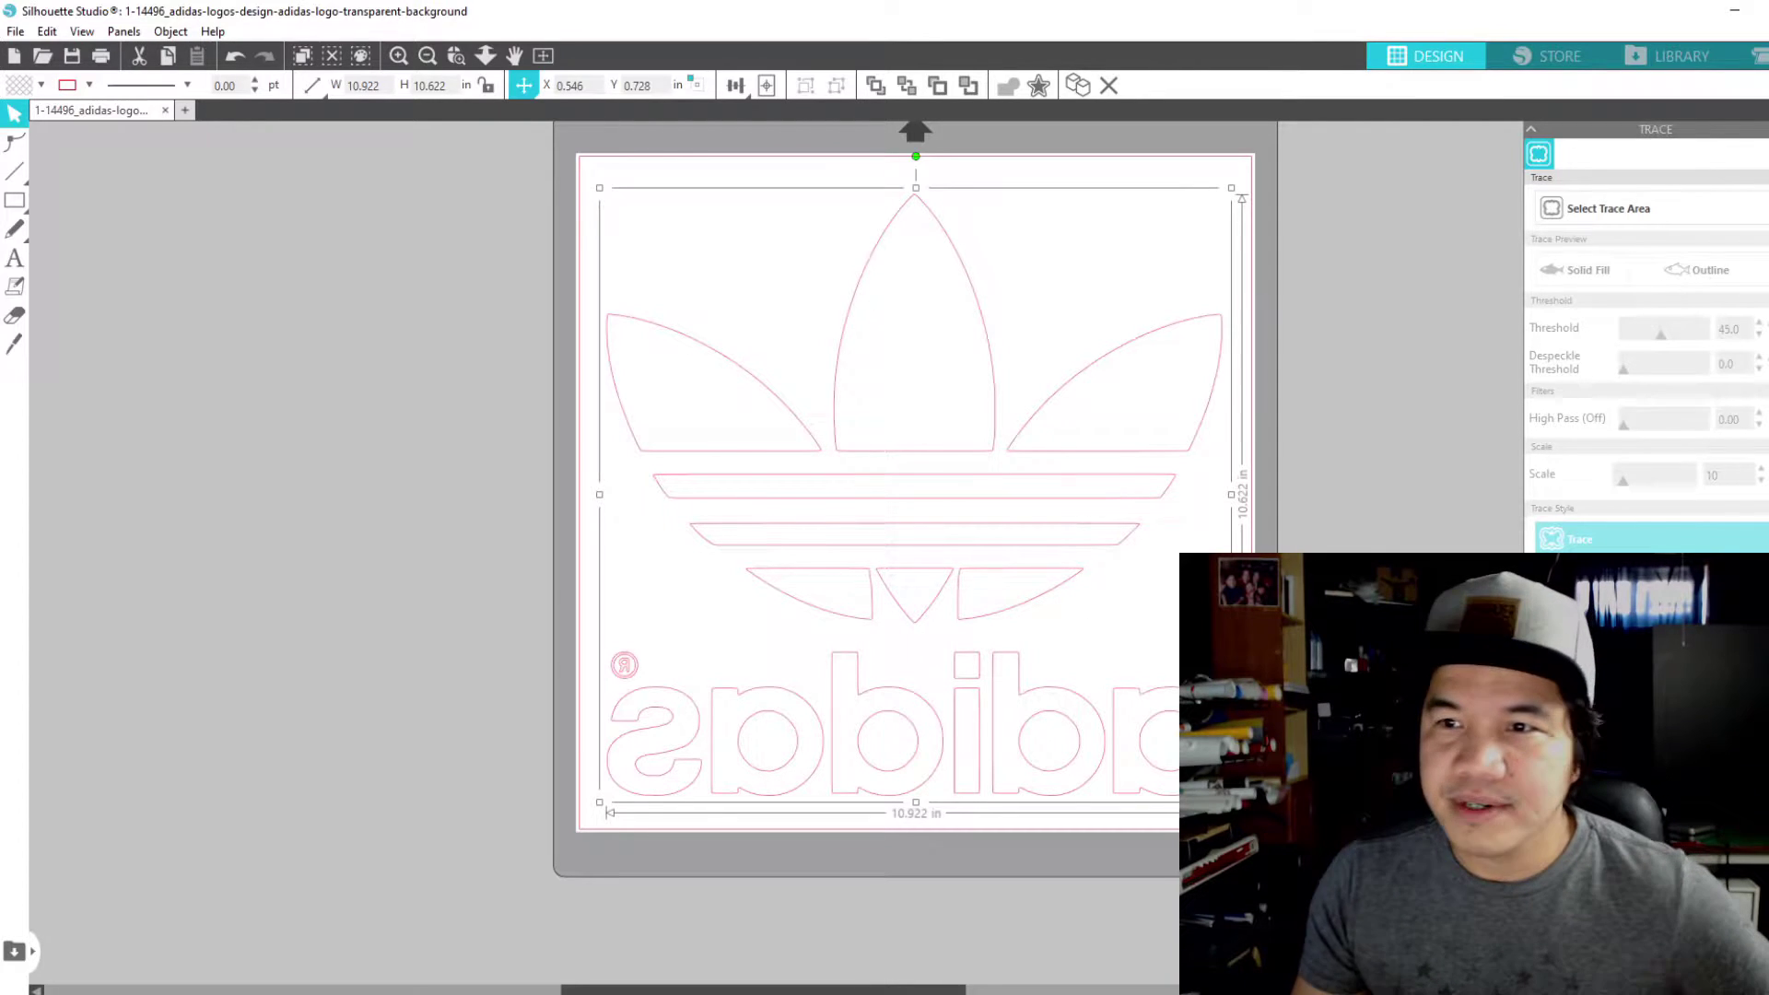
{"action": "left_click", "coordinate": [1389, 406]}
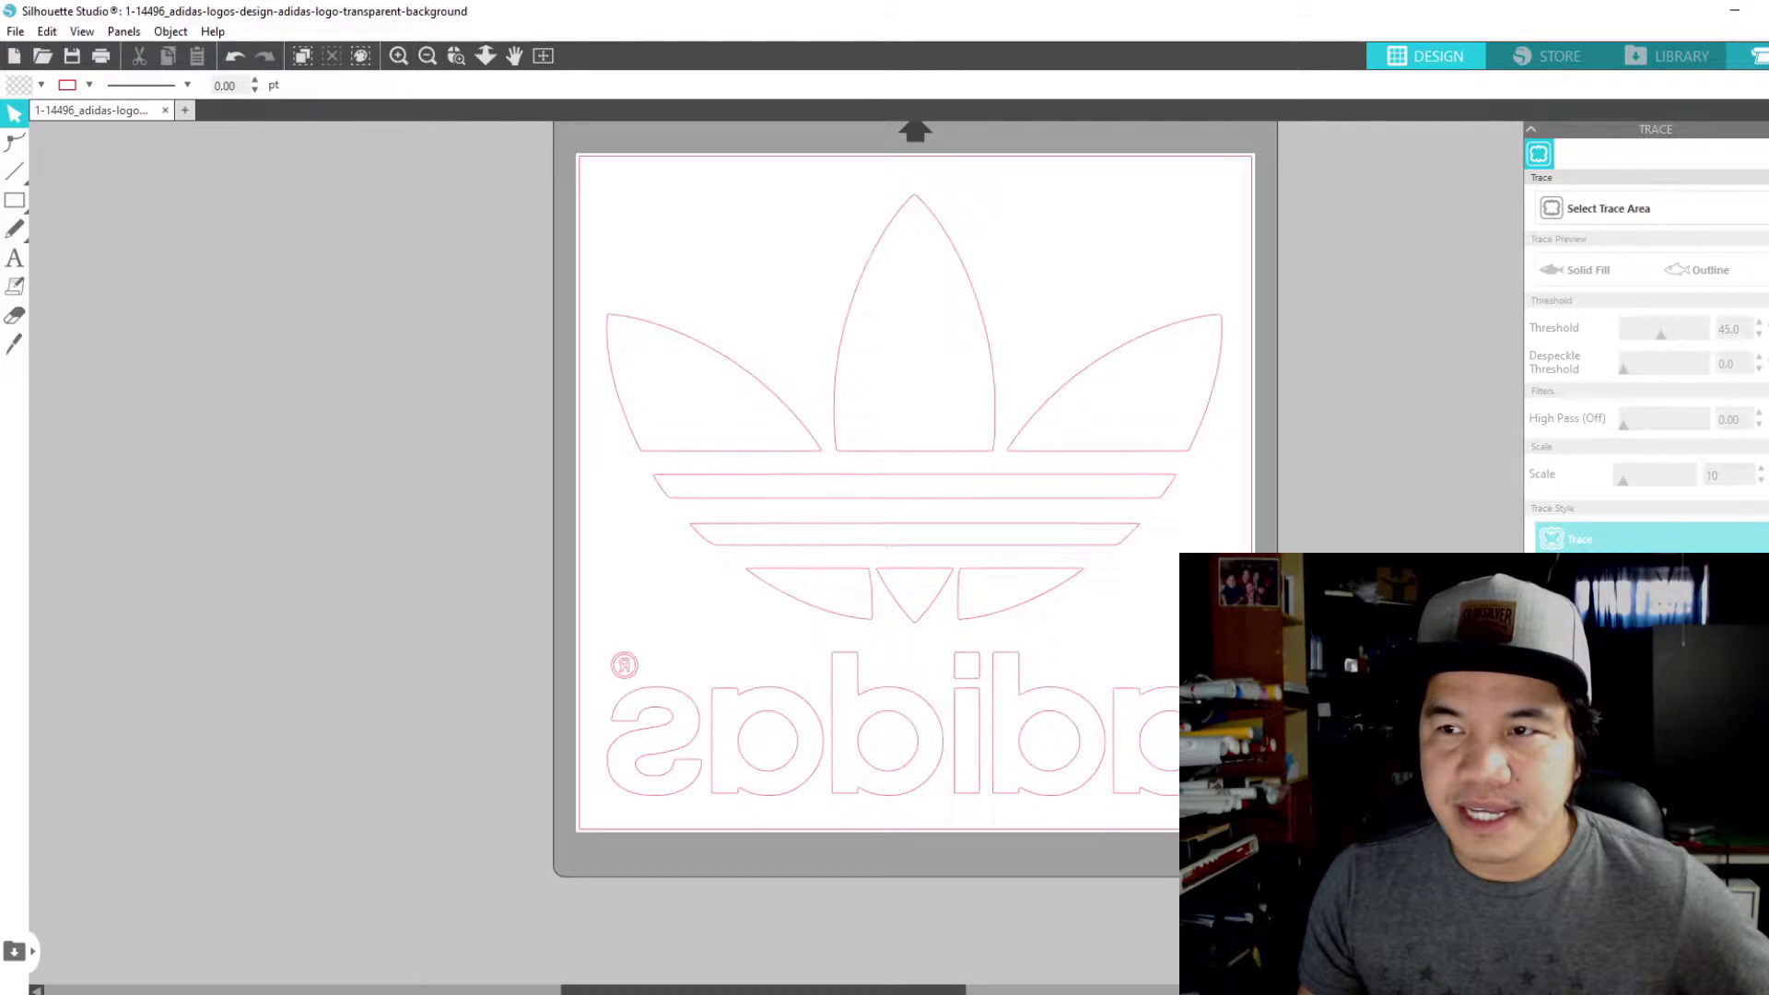
In the Send settings, choose Heat Transfer, Smooth as material and AutoBlade as the tool
{"action": "left_click", "coordinate": [1749, 55]}
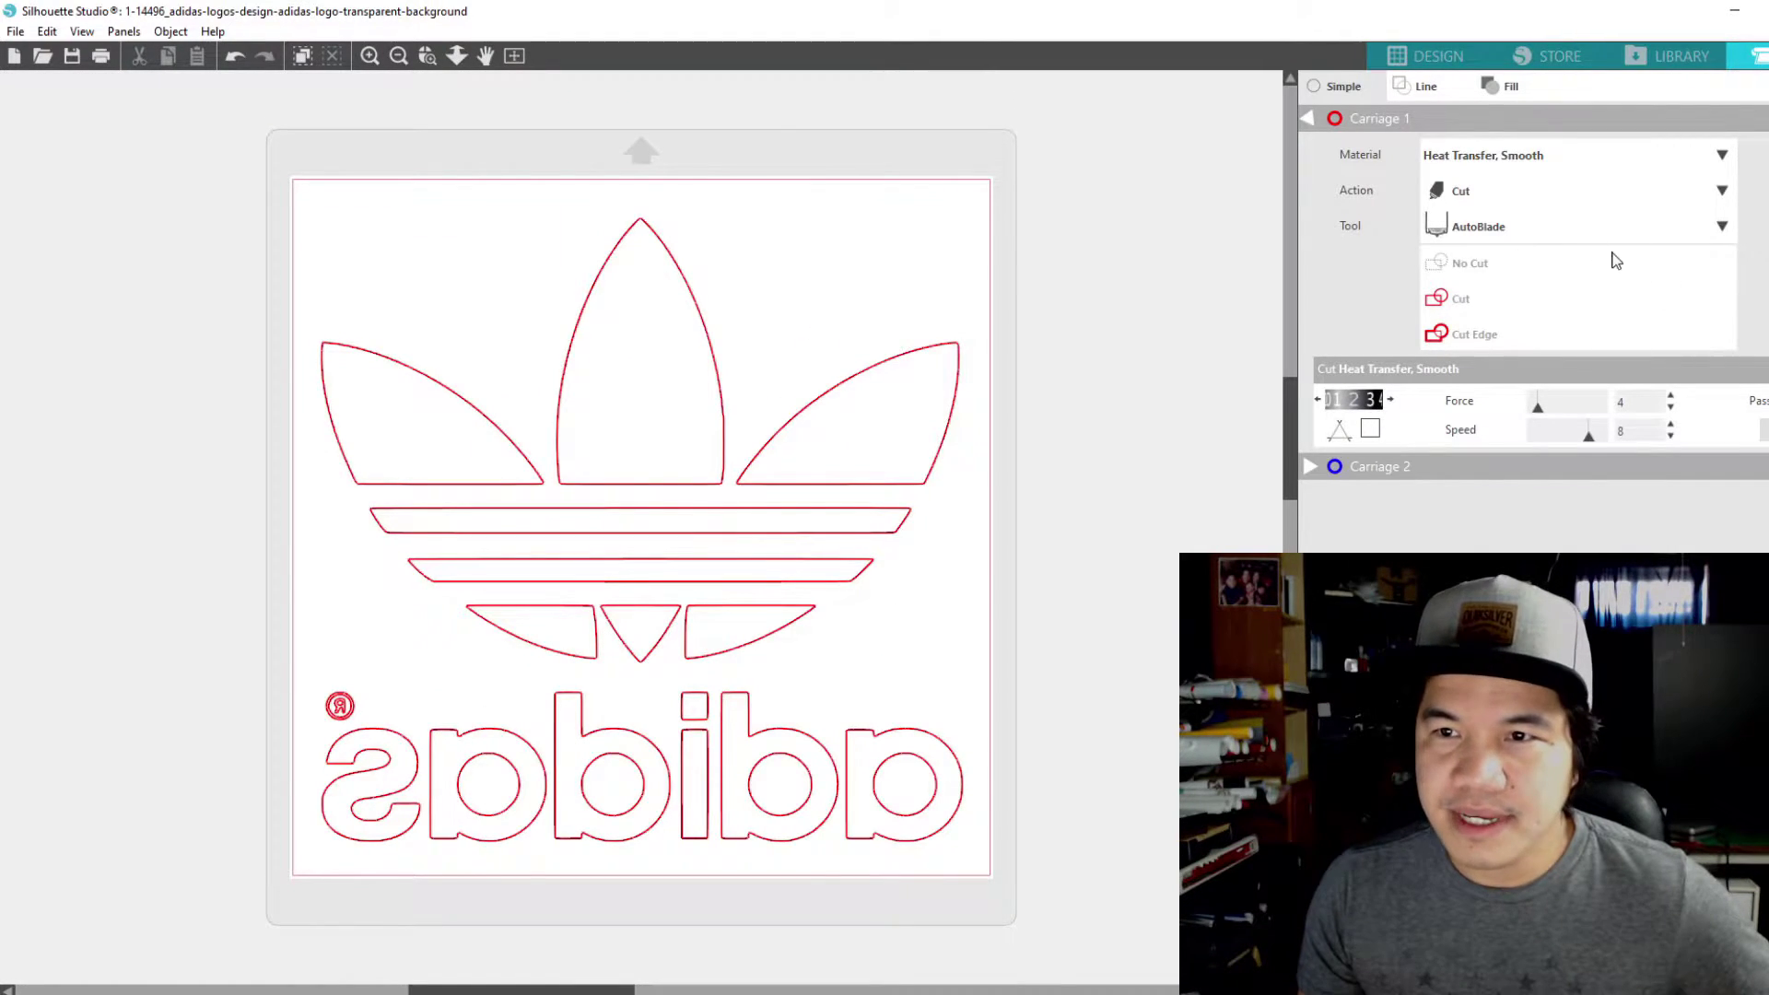
{"action": "left_click", "coordinate": [1467, 154]}
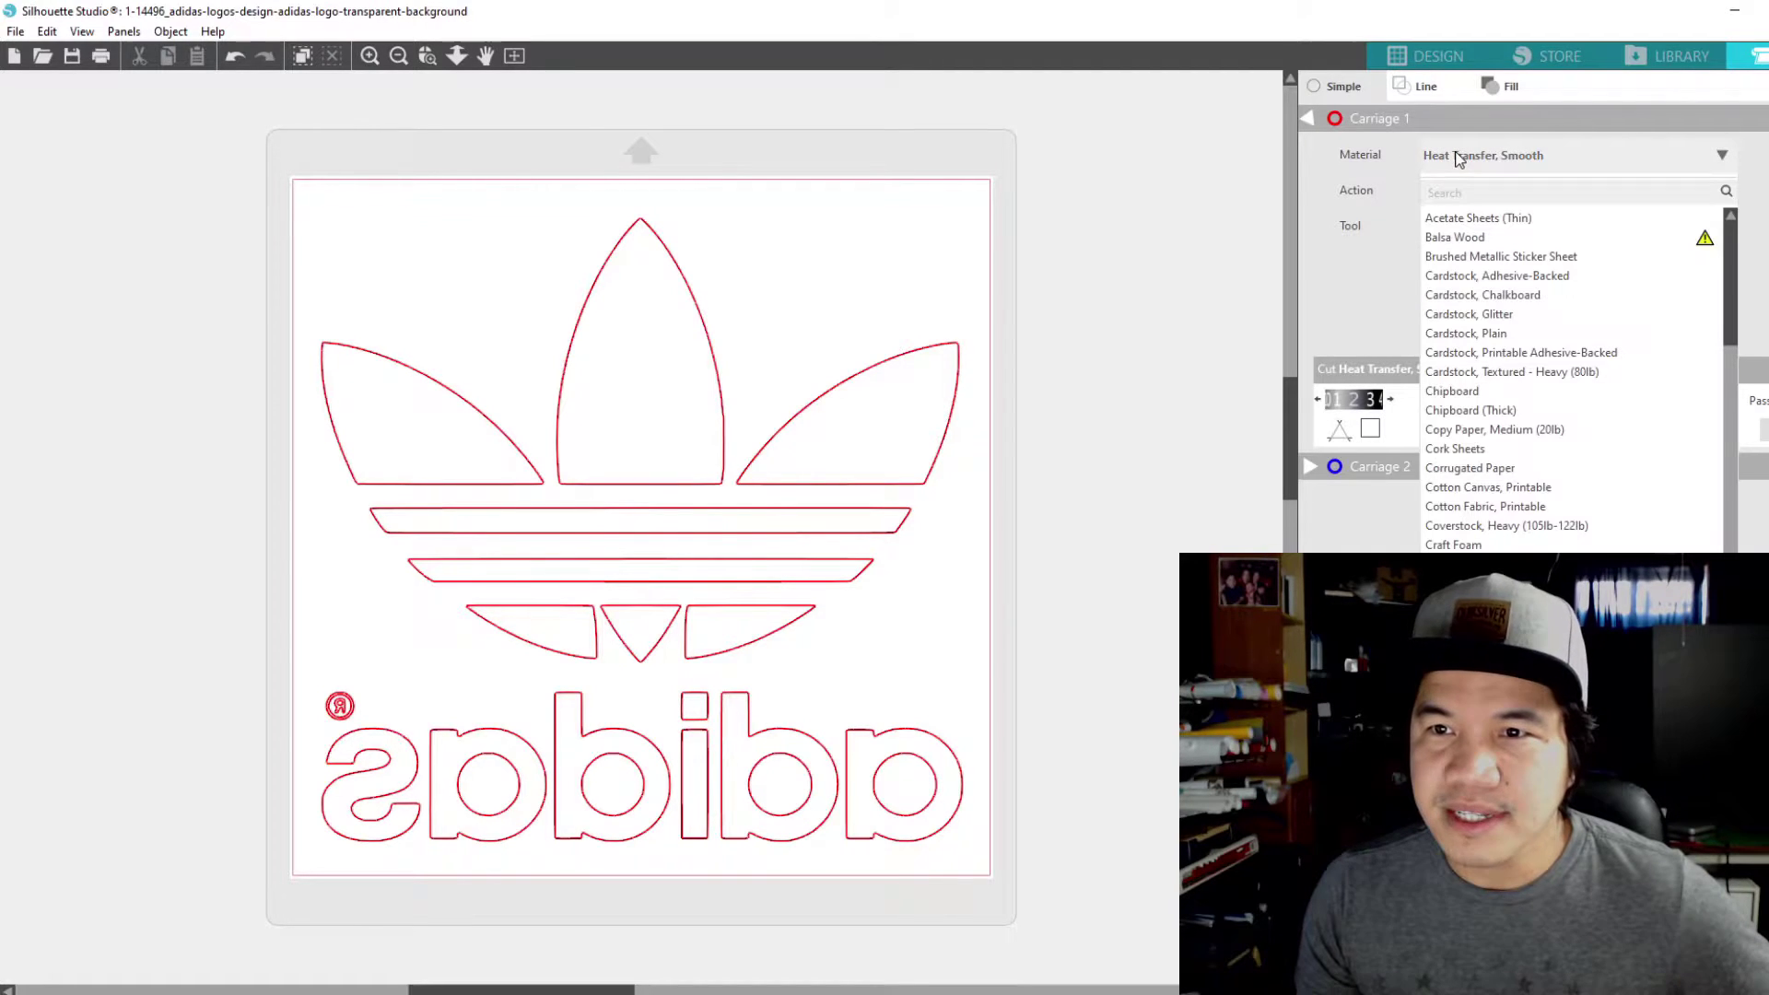
{"action": "scroll", "coordinate": [1576, 307], "scroll_direction": "down", "scroll_amount": 2}
{"action": "scroll", "coordinate": [1585, 433], "scroll_direction": "down", "scroll_amount": 3}
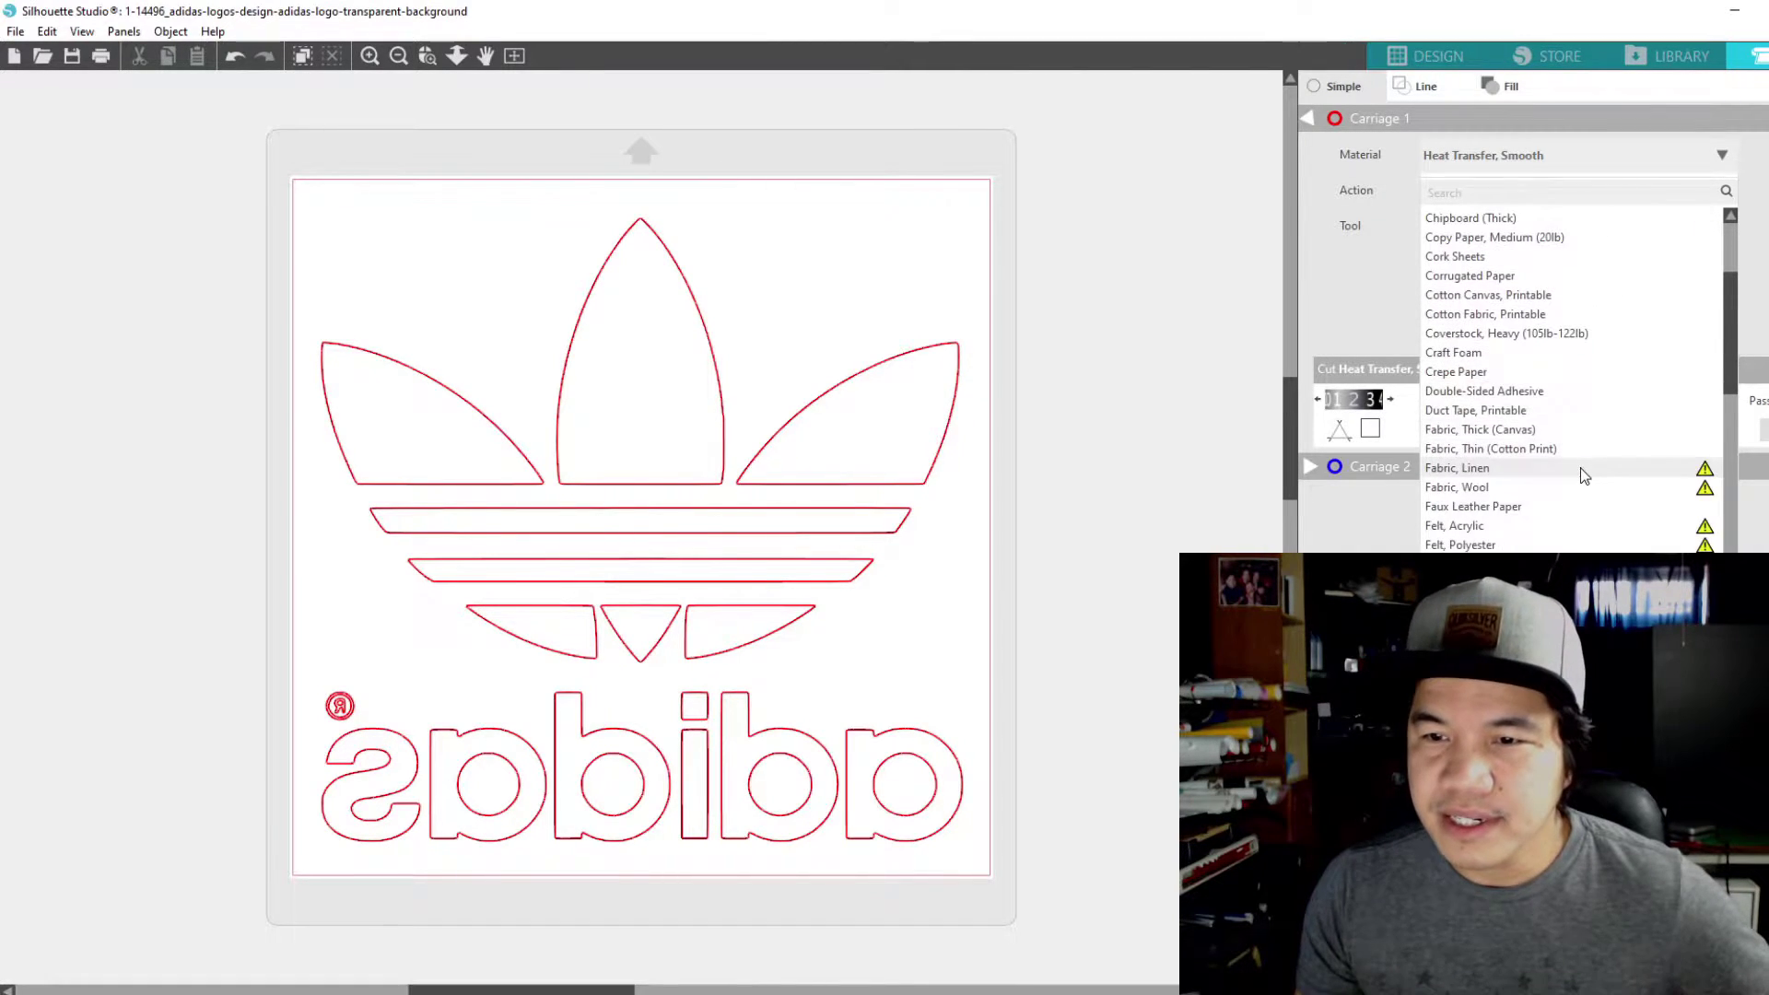
{"action": "scroll", "coordinate": [1582, 475], "scroll_direction": "up", "scroll_amount": 1}
{"action": "scroll", "coordinate": [1582, 472], "scroll_direction": "down", "scroll_amount": 4}
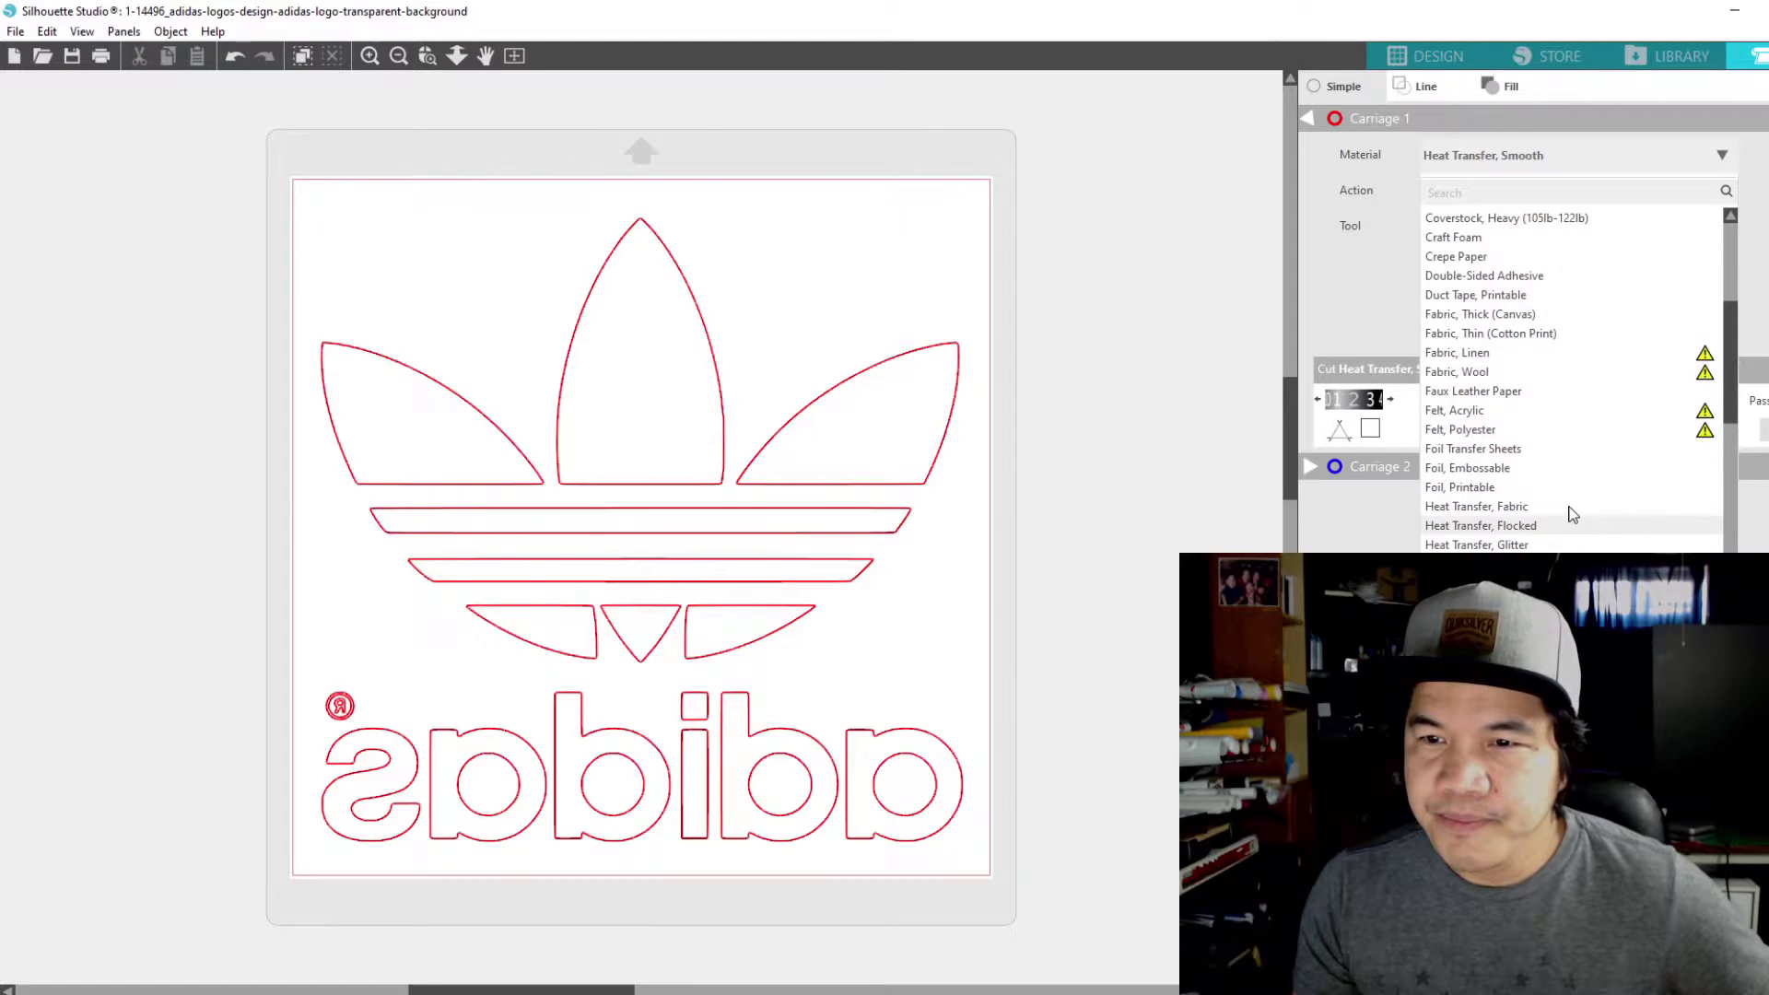
{"action": "scroll", "coordinate": [1534, 532], "scroll_direction": "down", "scroll_amount": 1}
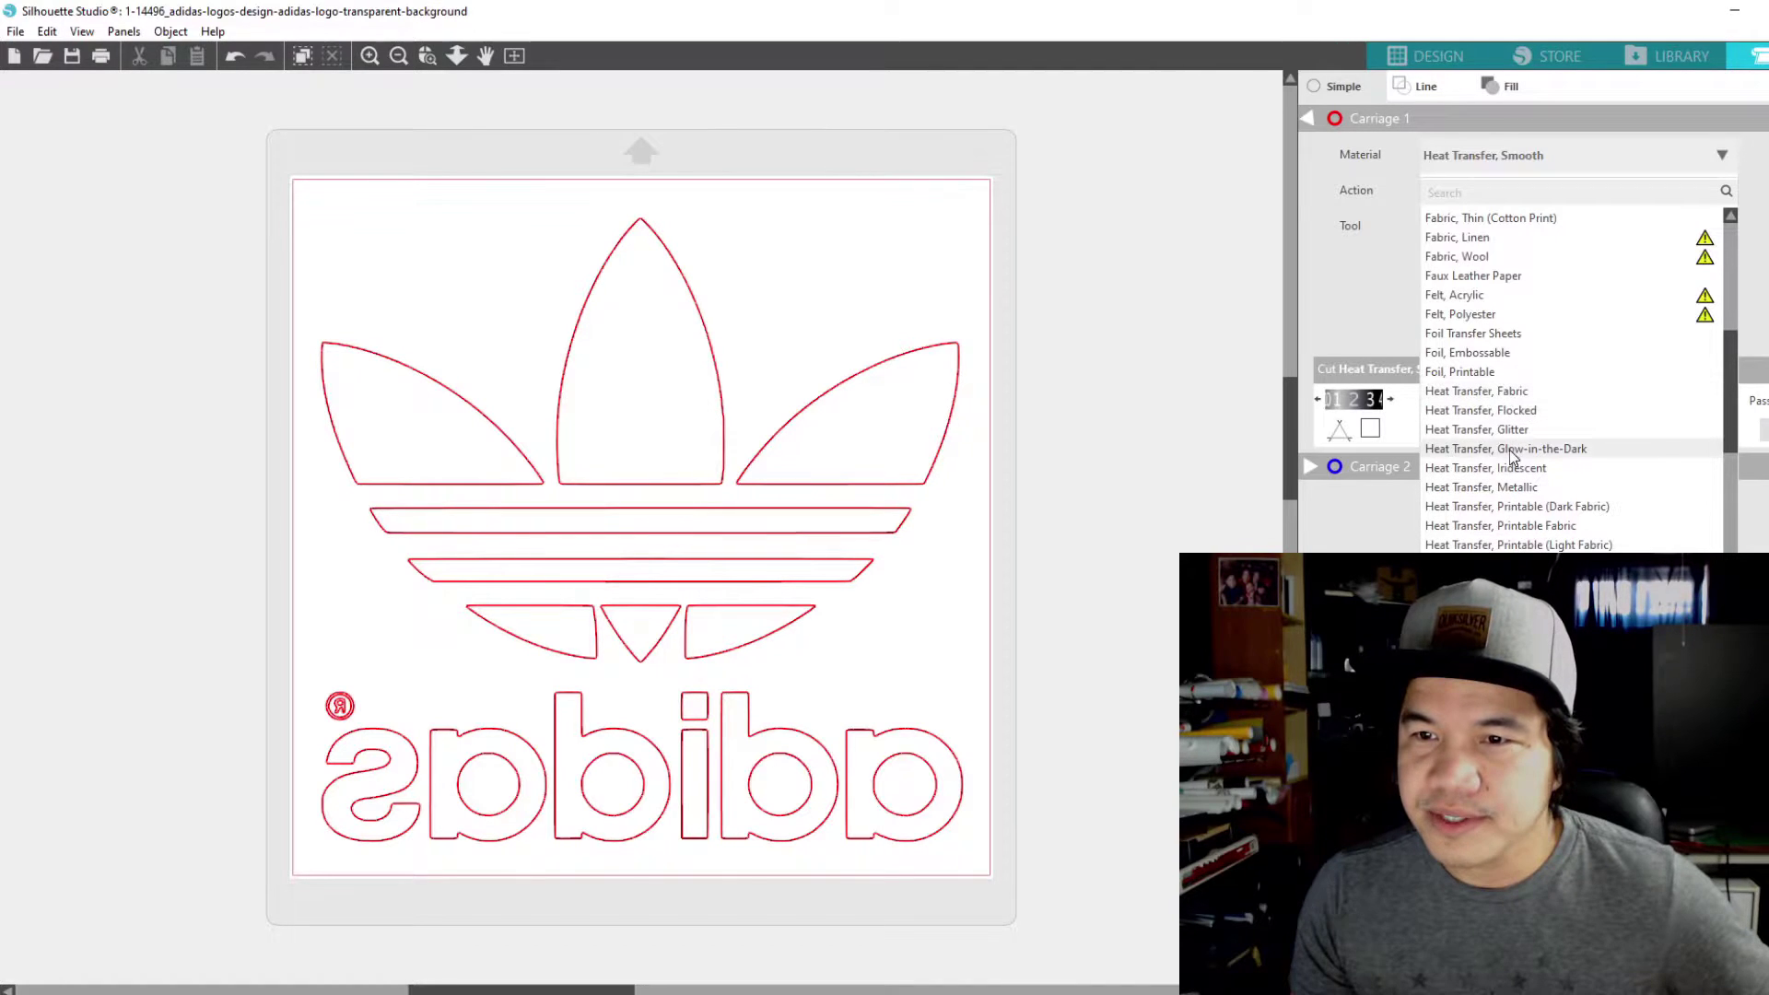
{"action": "left_click", "coordinate": [1366, 371]}
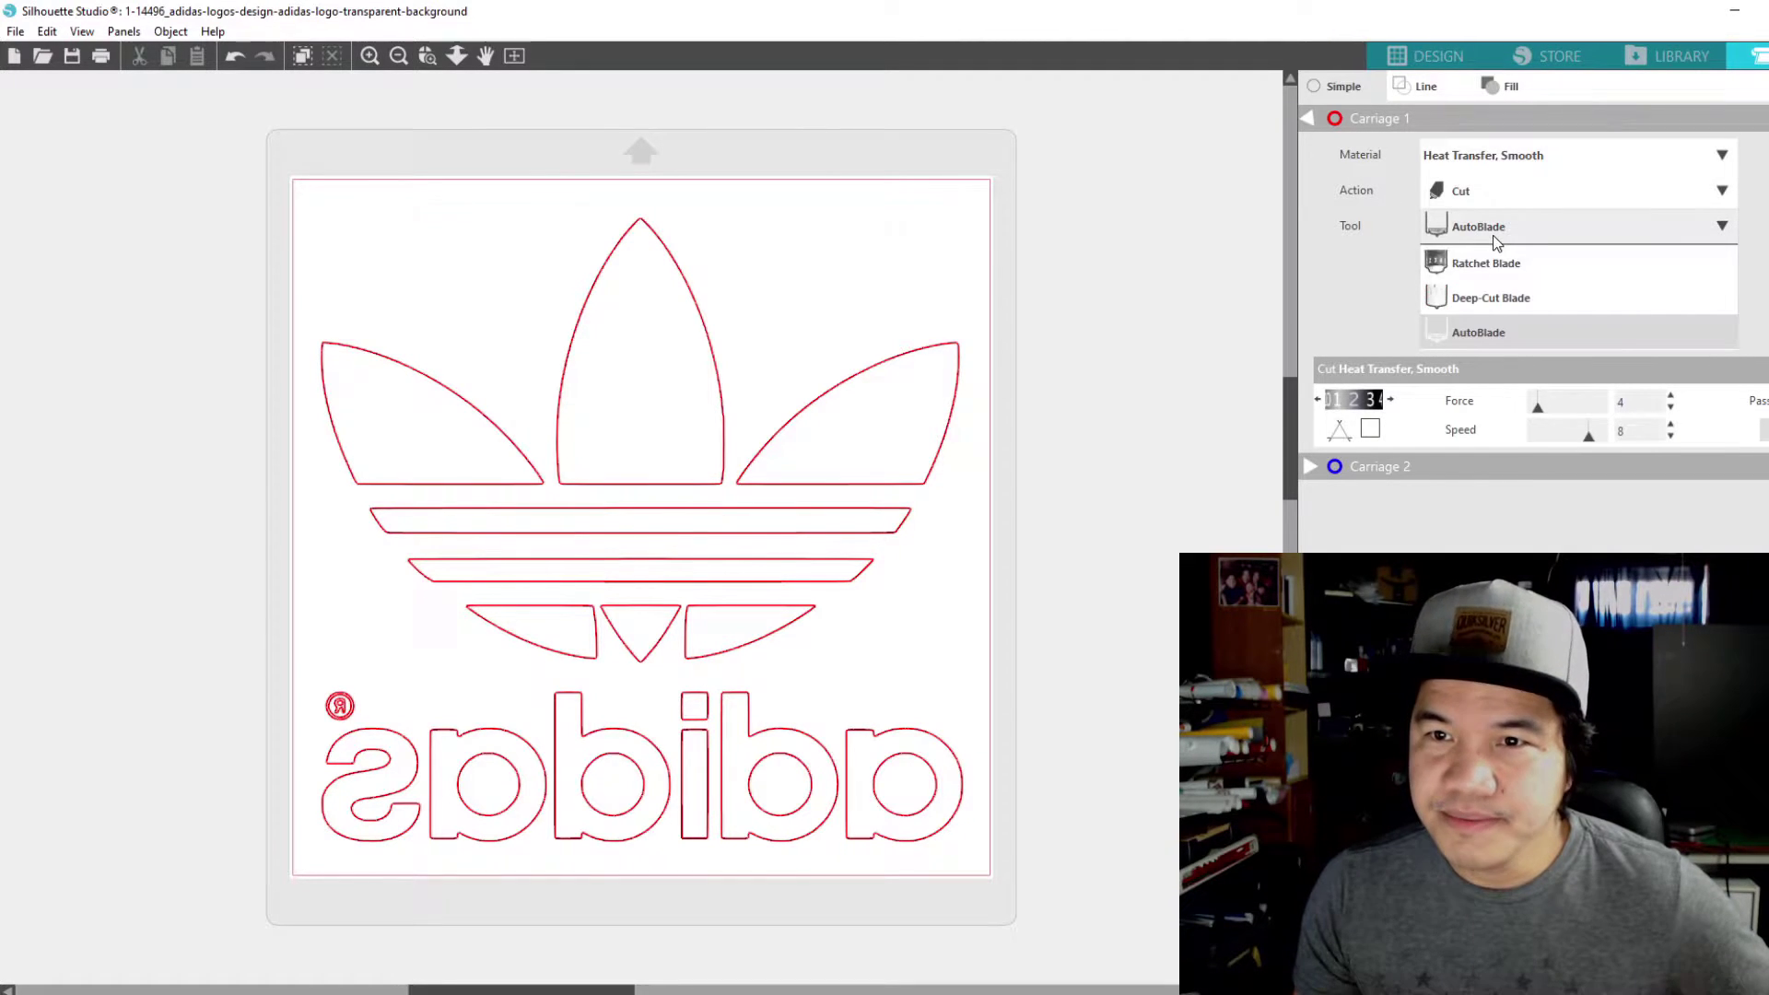
{"action": "left_click", "coordinate": [1483, 333]}
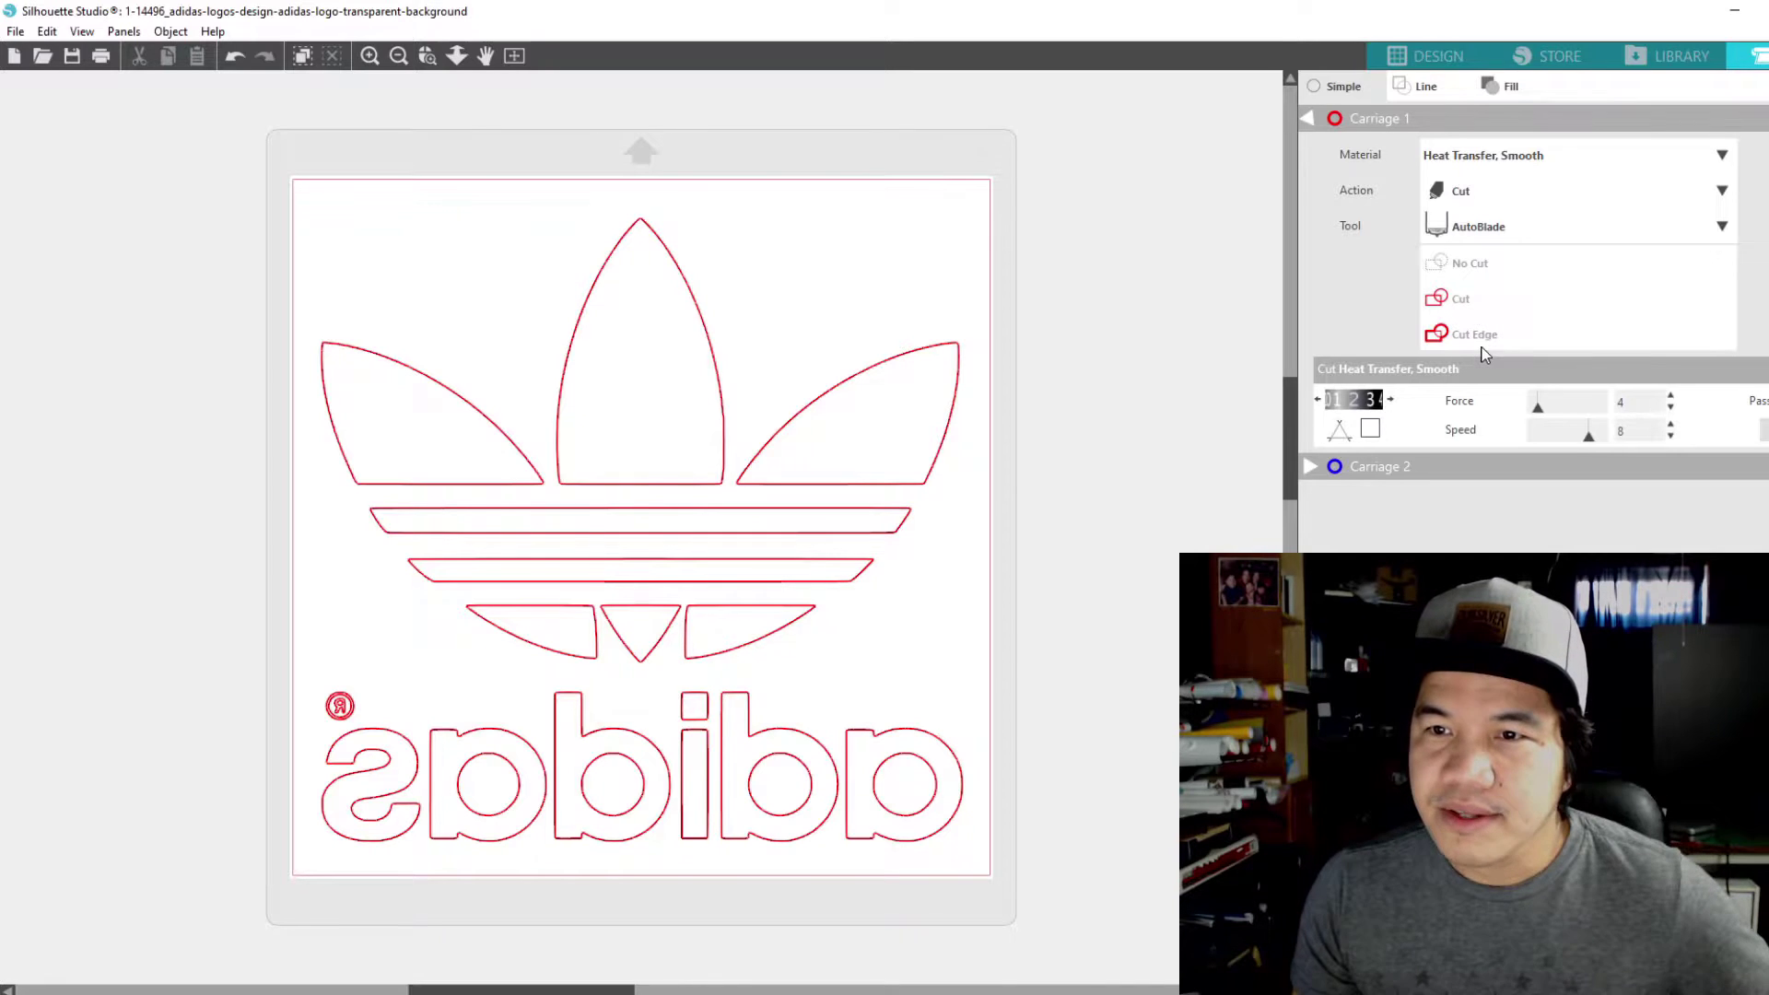
Lower the blade depth from 3 to 2, keeping Heat Transfer, Smooth as the material
{"action": "left_click", "coordinate": [1353, 402]}
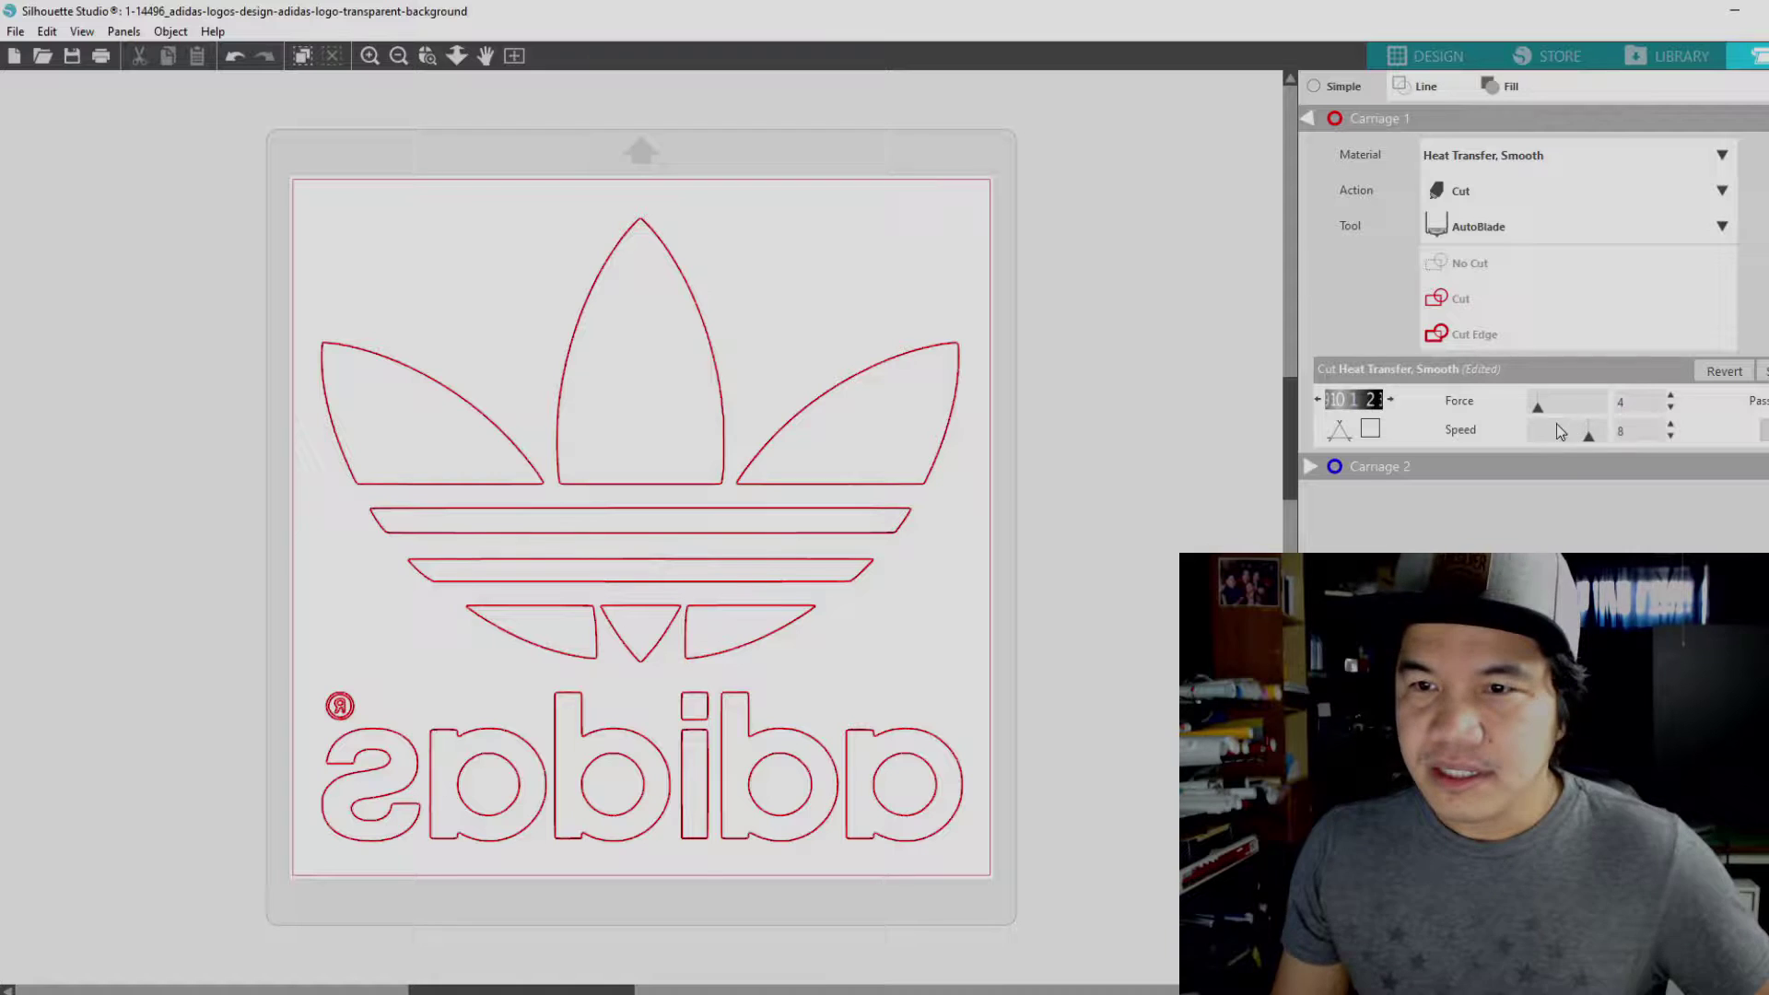
{"action": "left_click", "coordinate": [1365, 370]}
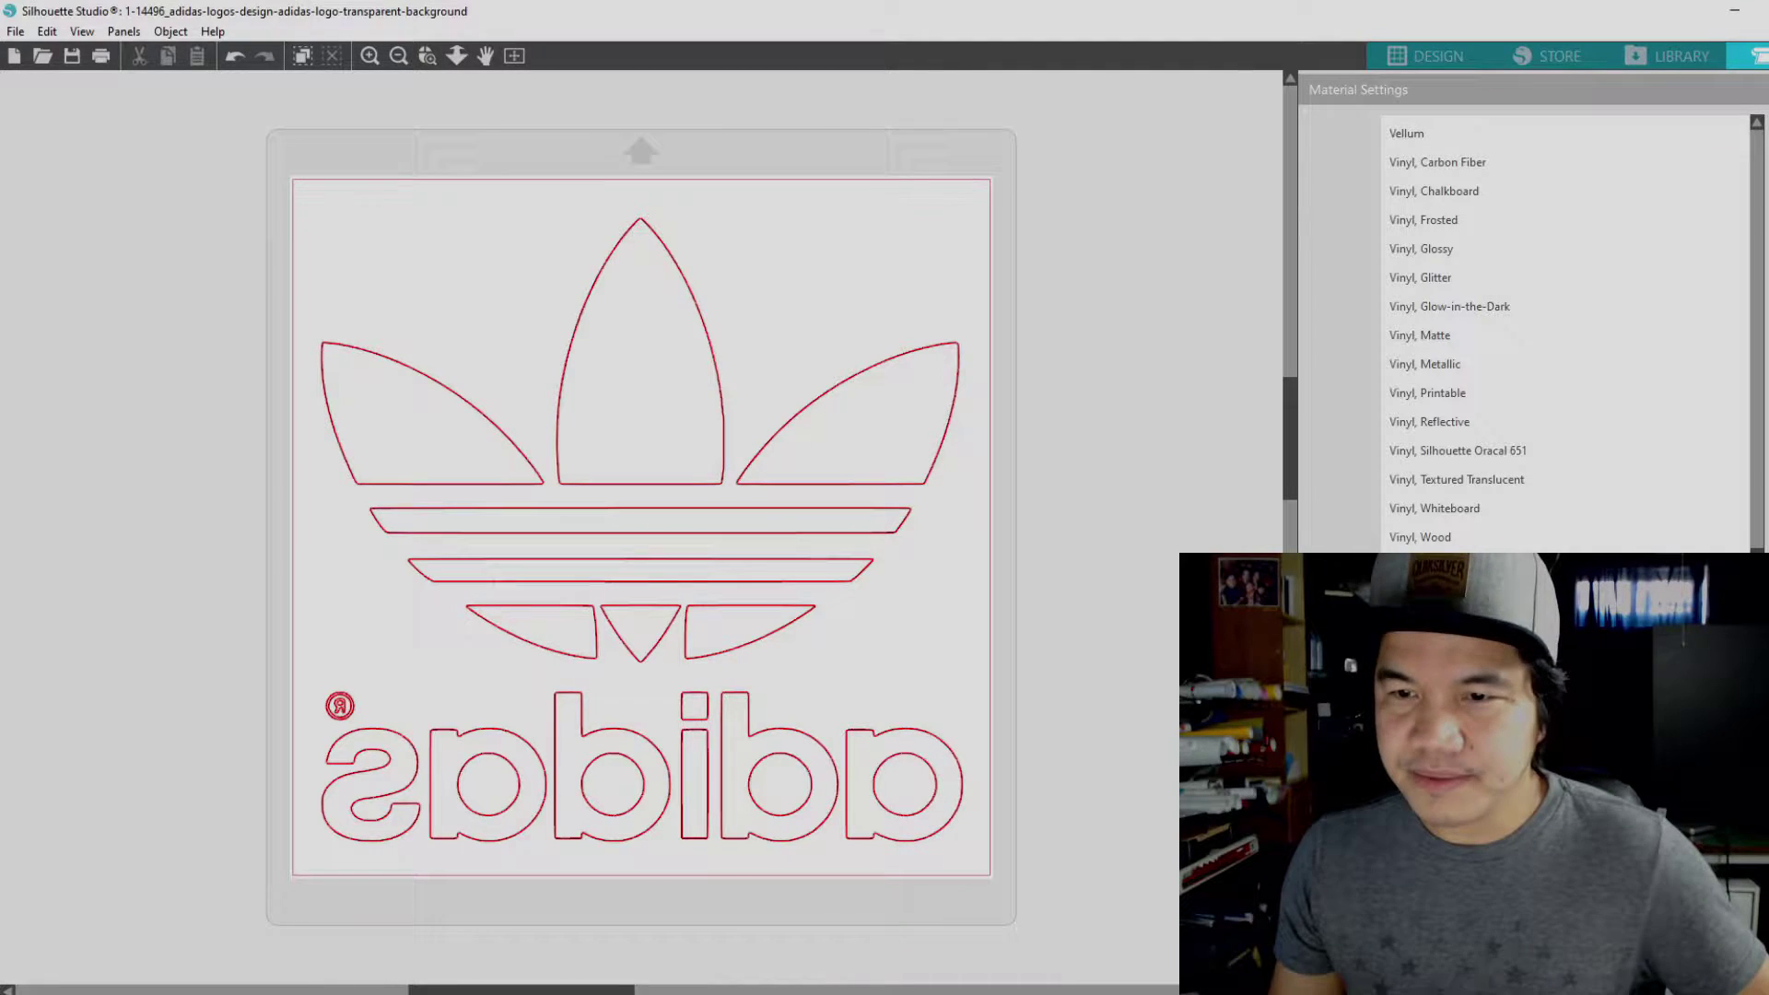
{"action": "scroll", "coordinate": [1475, 322], "scroll_direction": "up", "scroll_amount": 1}
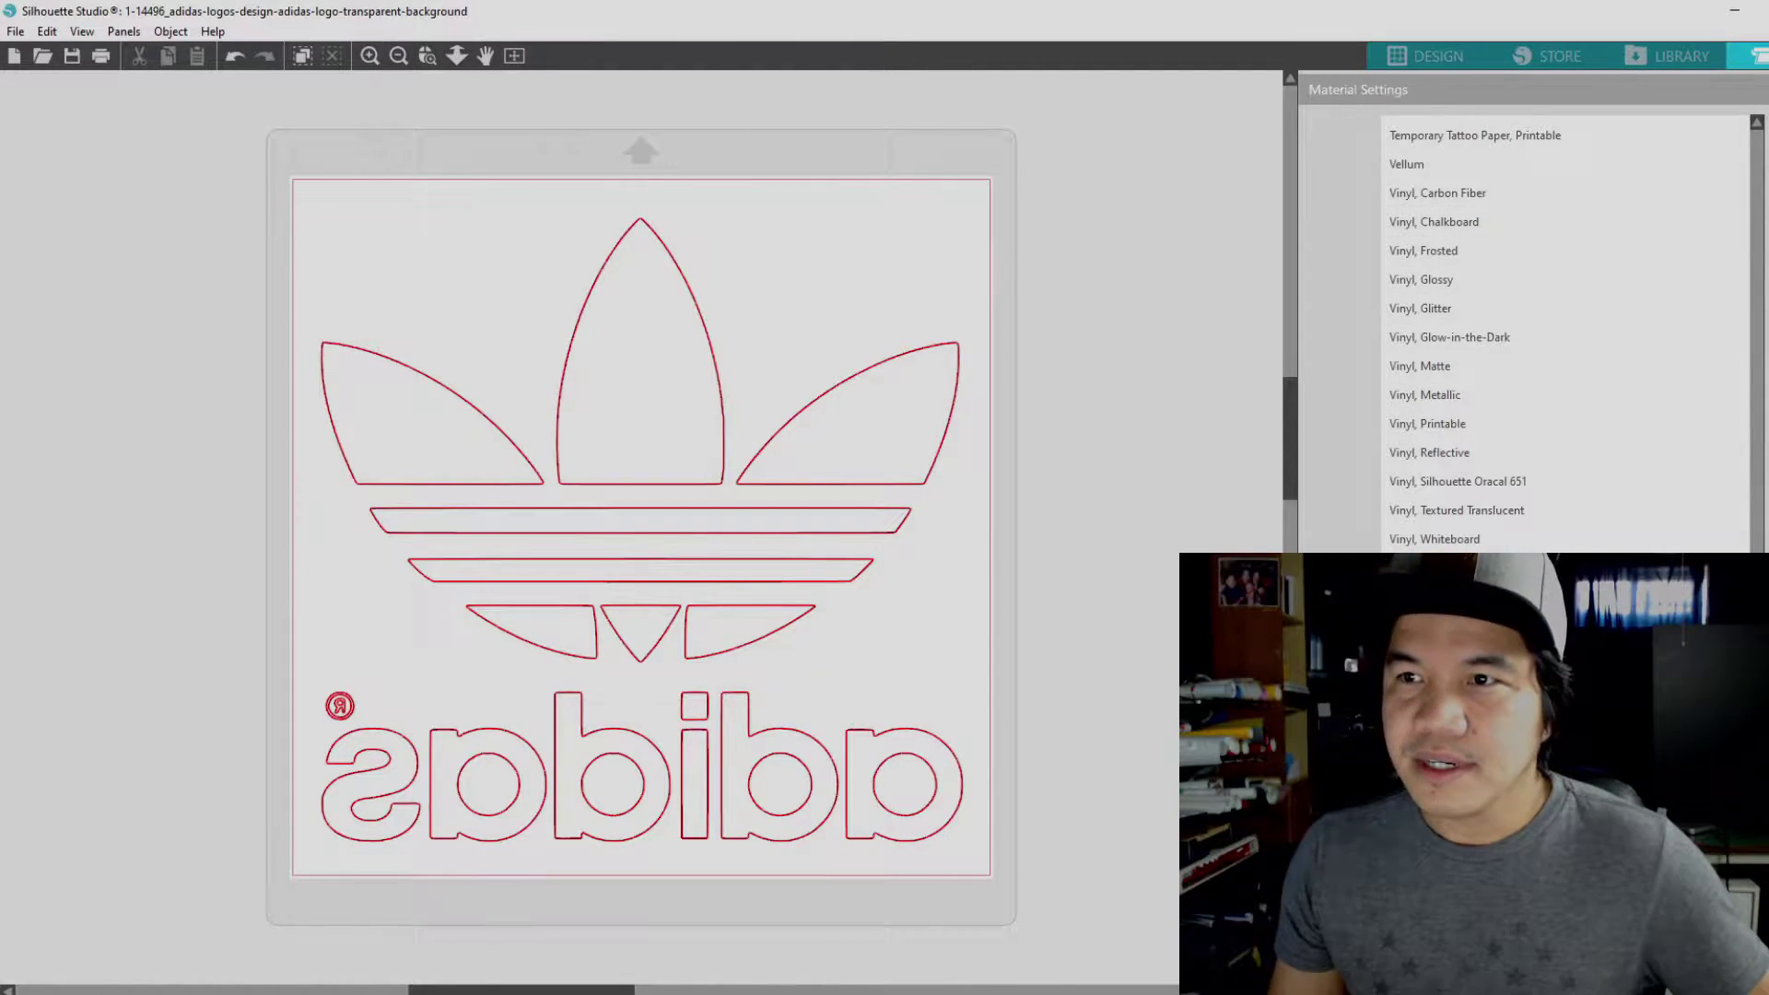
{"action": "left_click", "coordinate": [1365, 370]}
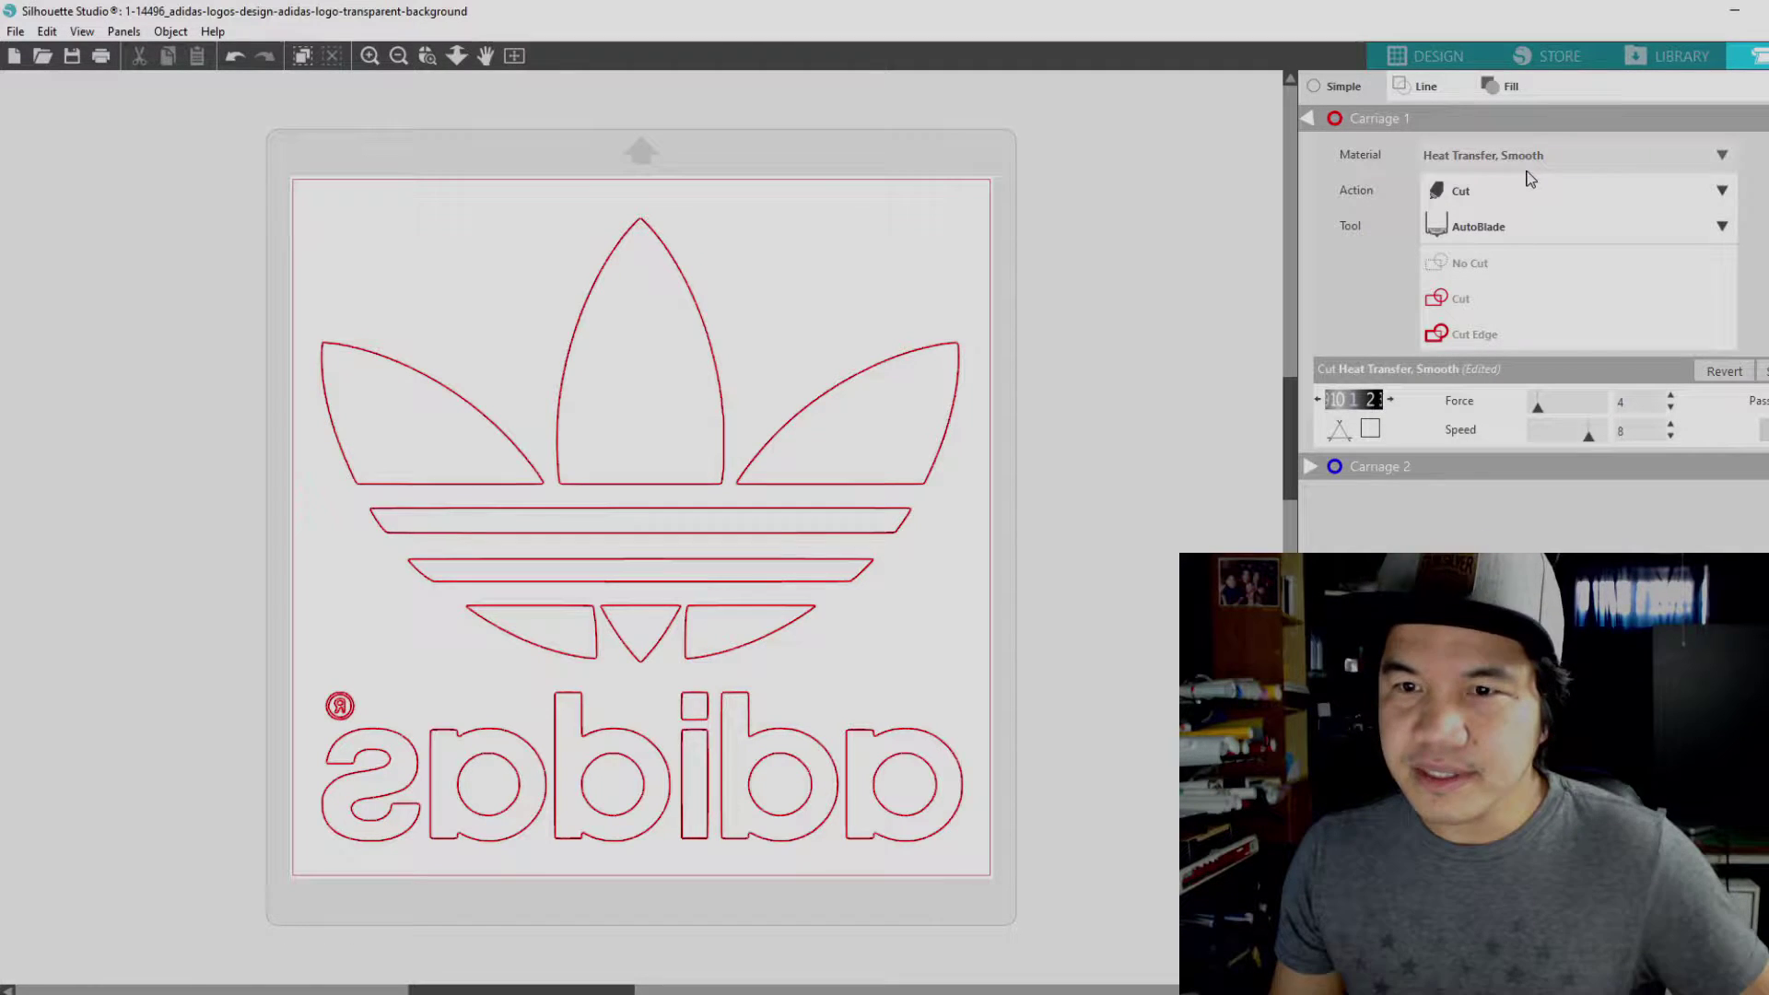